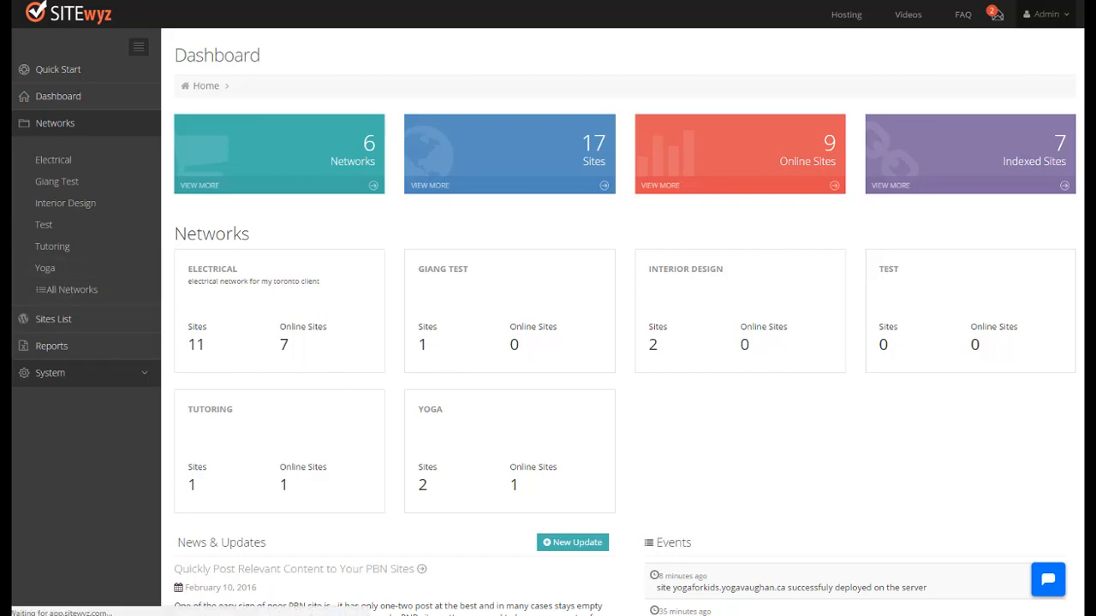
# Step: Open the Yoga network from the dashboard and go to its yogavaughan.ca site
pyautogui.click(368, 308)
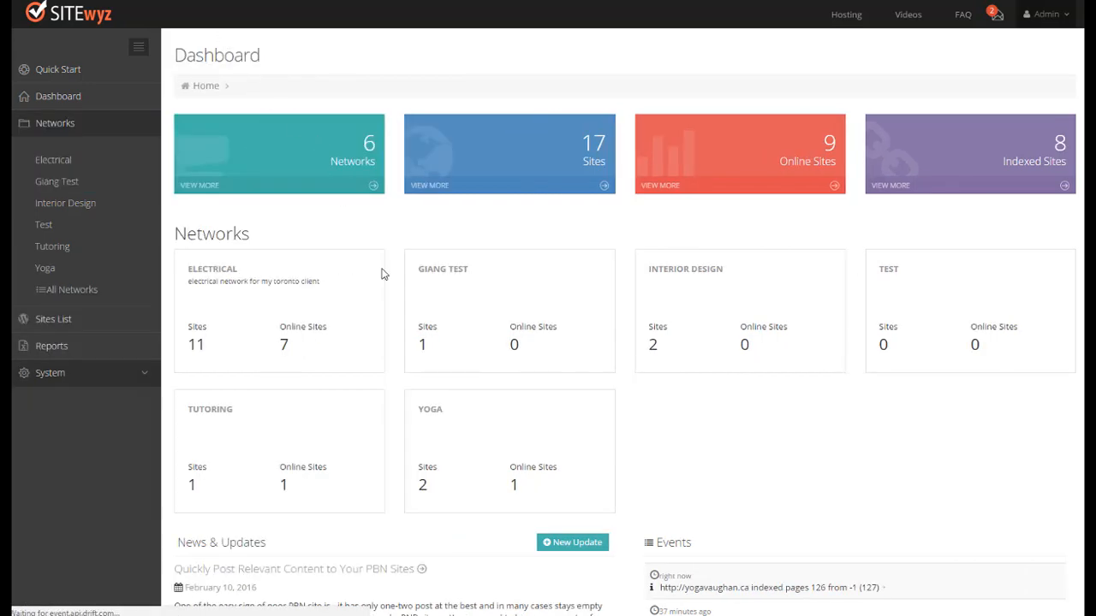
pyautogui.scroll(-4, 308, 465)
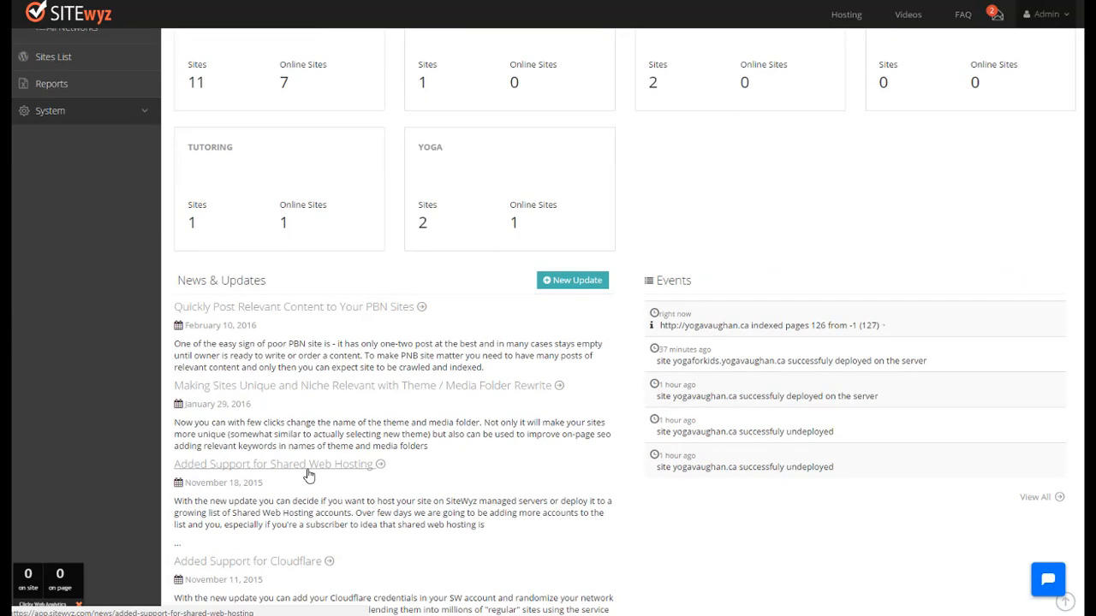
pyautogui.scroll(4, 309, 479)
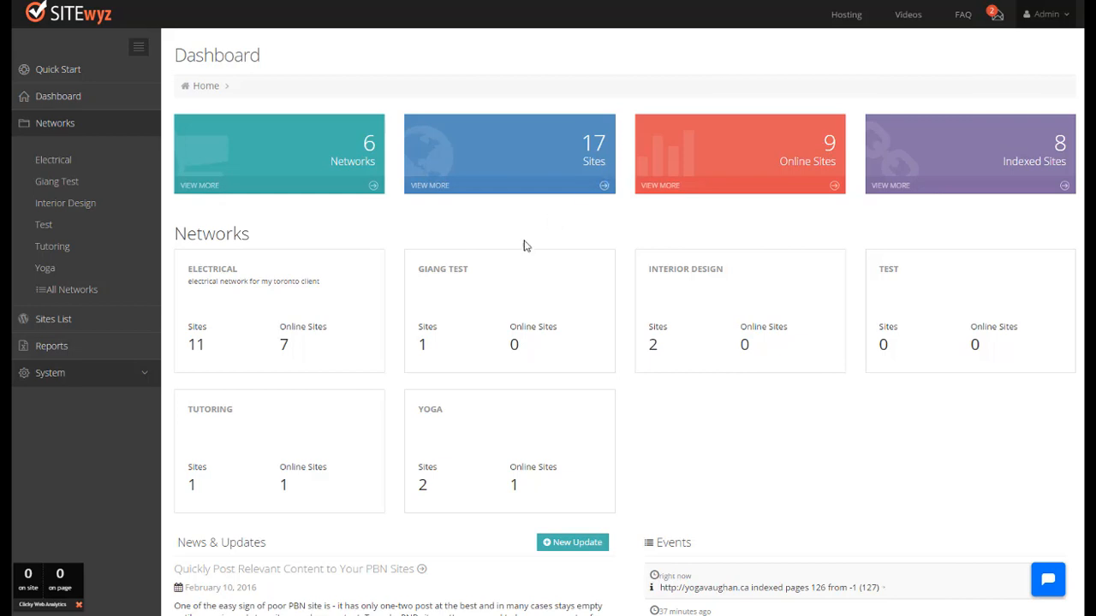
pyautogui.click(75, 270)
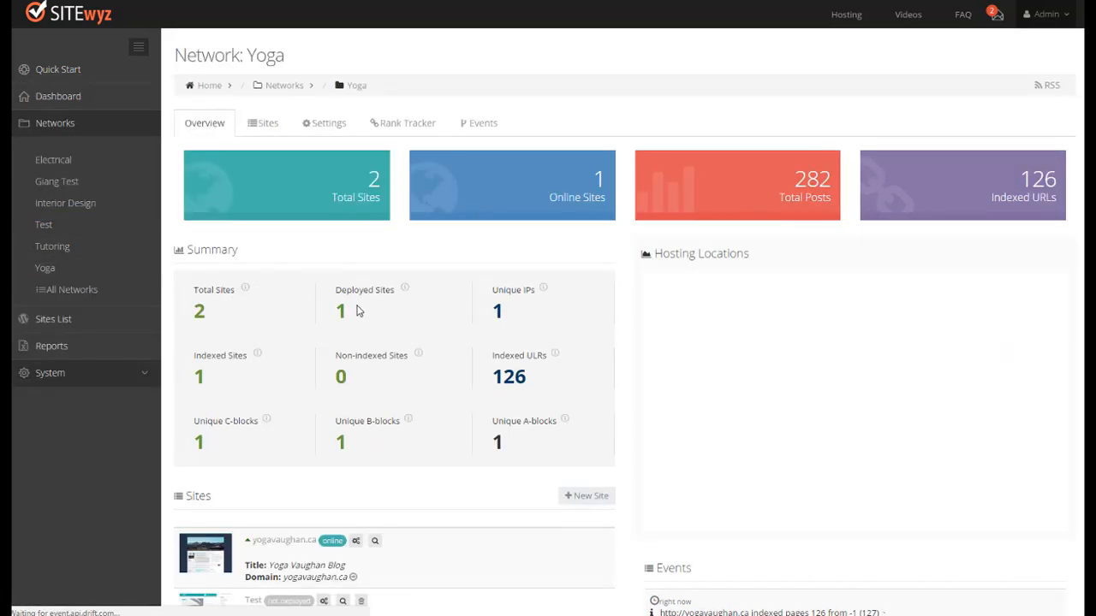
pyautogui.scroll(-2, 397, 456)
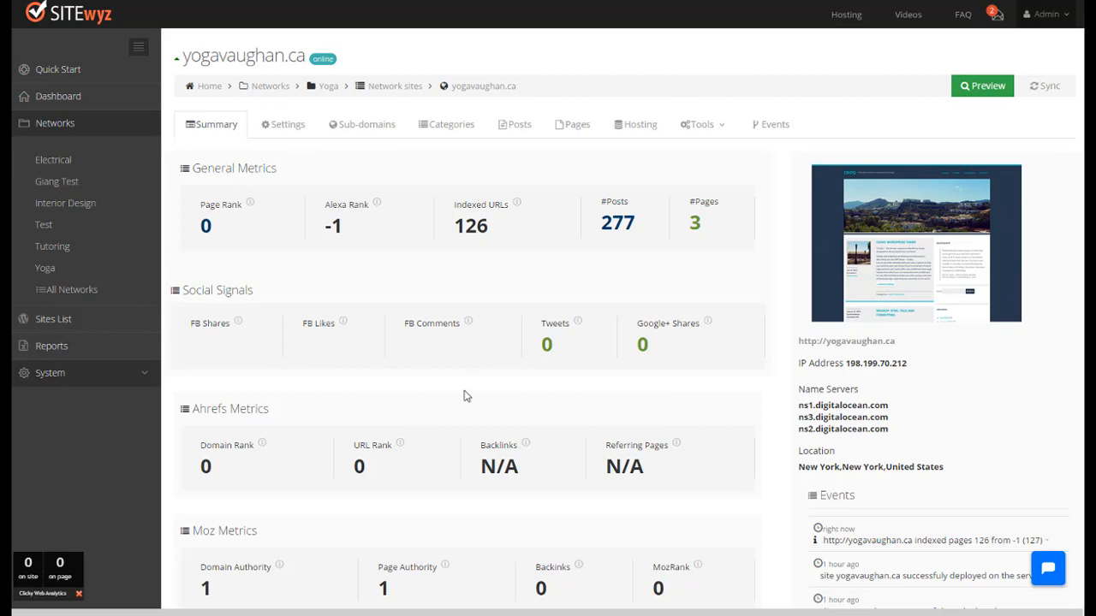
# Step: Review the summary metrics and the general settings of the yogavaughan.ca site
pyautogui.scroll(-3, 464, 384)
pyautogui.scroll(2, 462, 384)
pyautogui.scroll(1, 463, 384)
pyautogui.click(271, 123)
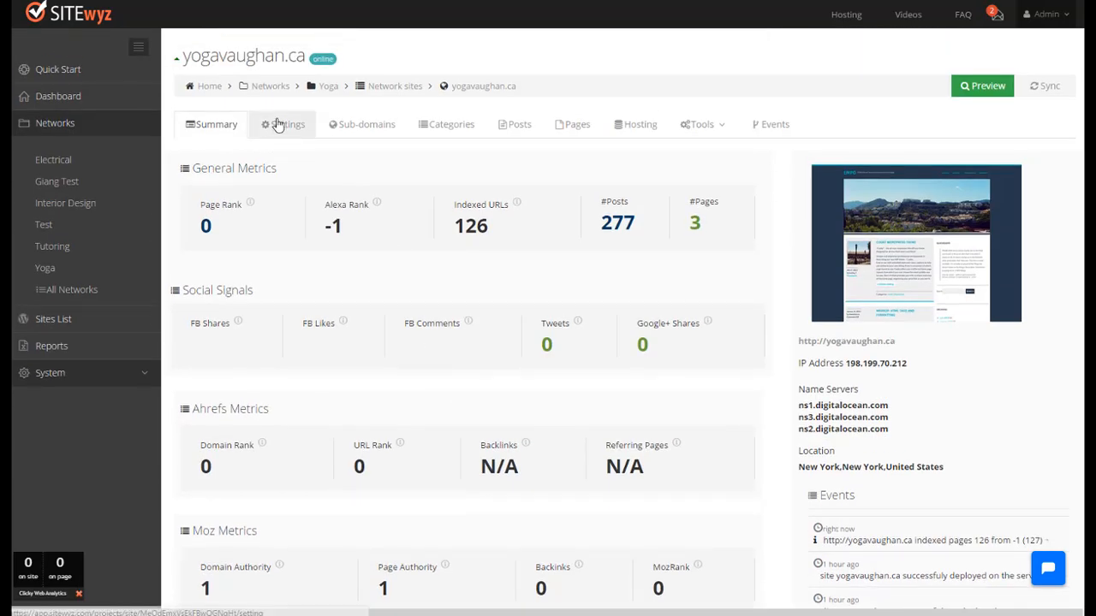
pyautogui.scroll(-6, 299, 362)
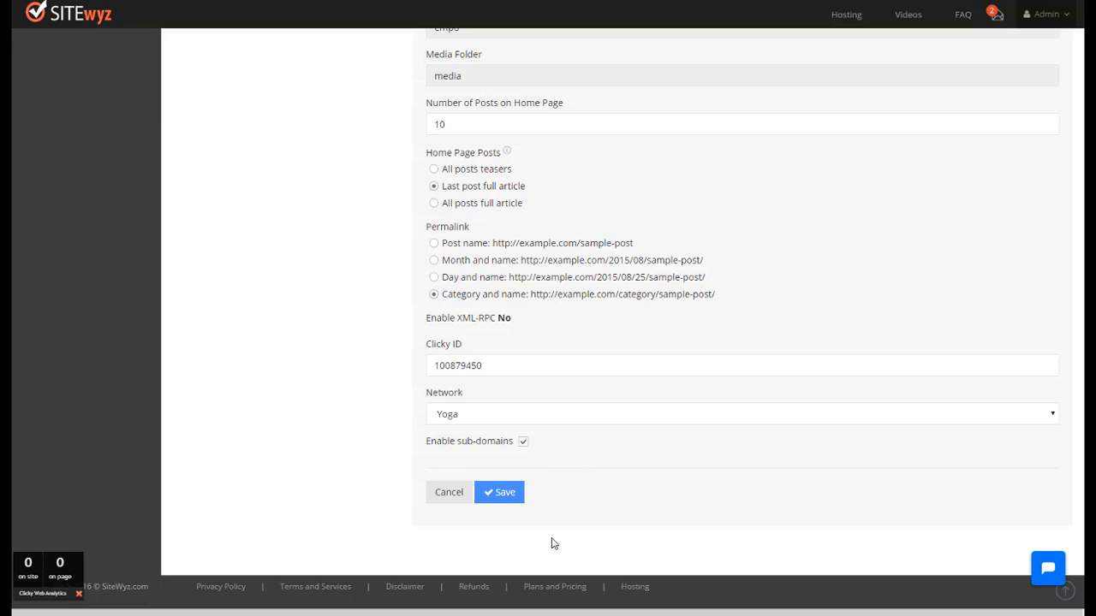
pyautogui.scroll(6, 552, 543)
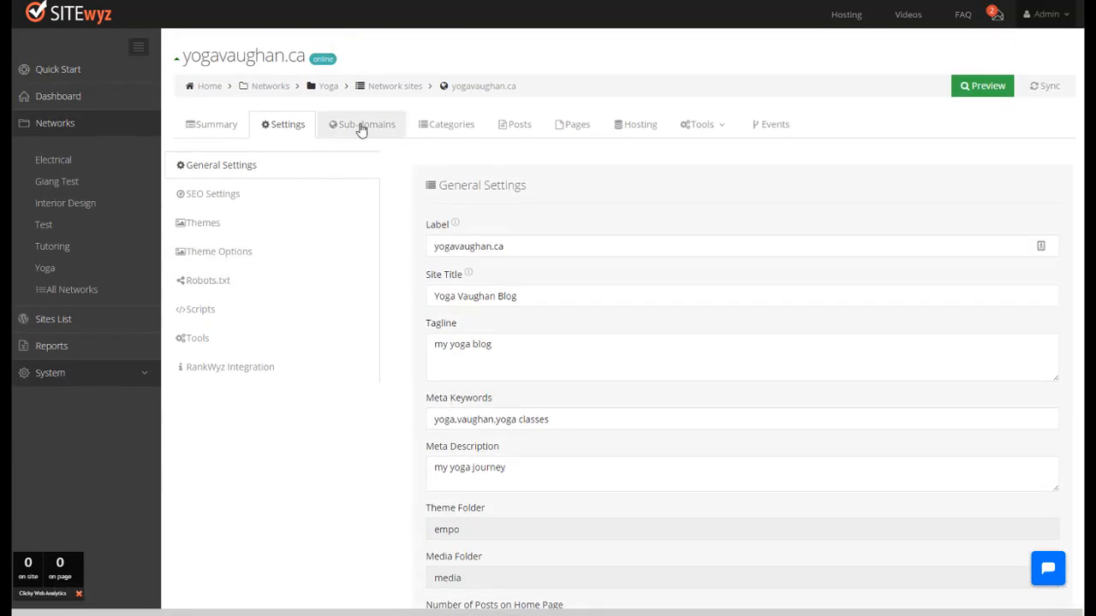
# Step: Open the existing yogaforkids sub-domain of yogavaughan.ca, view its live site, and return to the sub-domain list
pyautogui.click(361, 126)
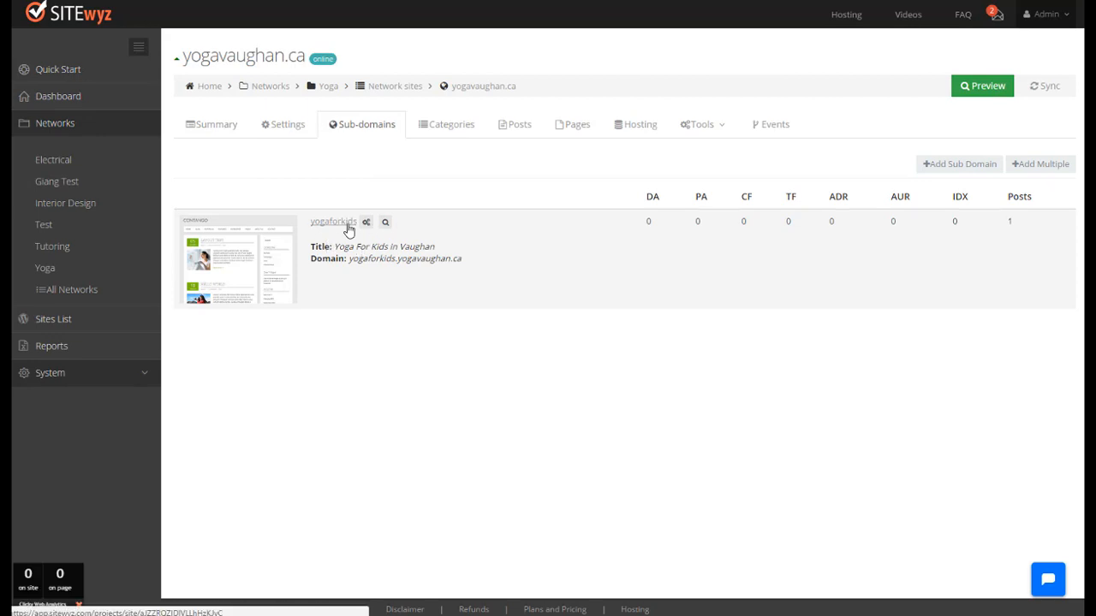
pyautogui.click(341, 222)
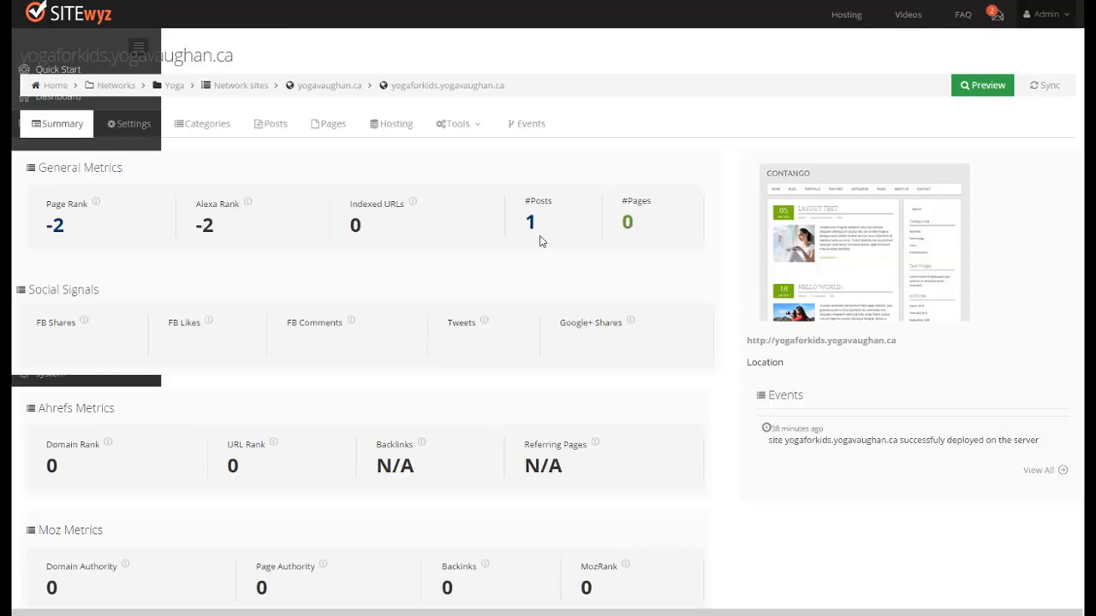
pyautogui.moveTo(389, 57); pyautogui.dragTo(174, 55)
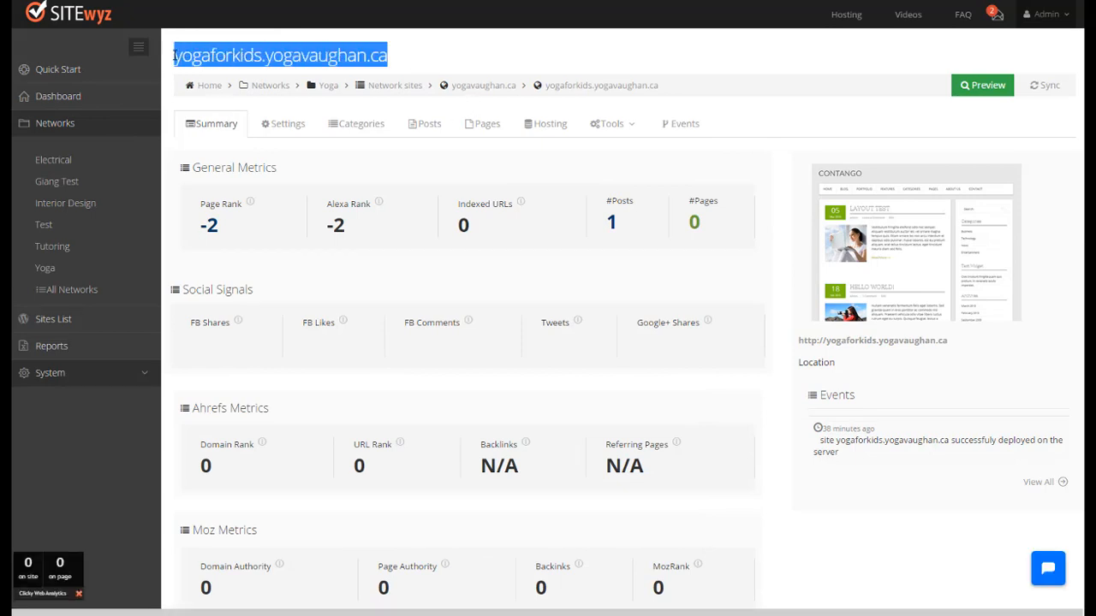
pyautogui.rightClick(230, 59)
pyautogui.click(371, 89)
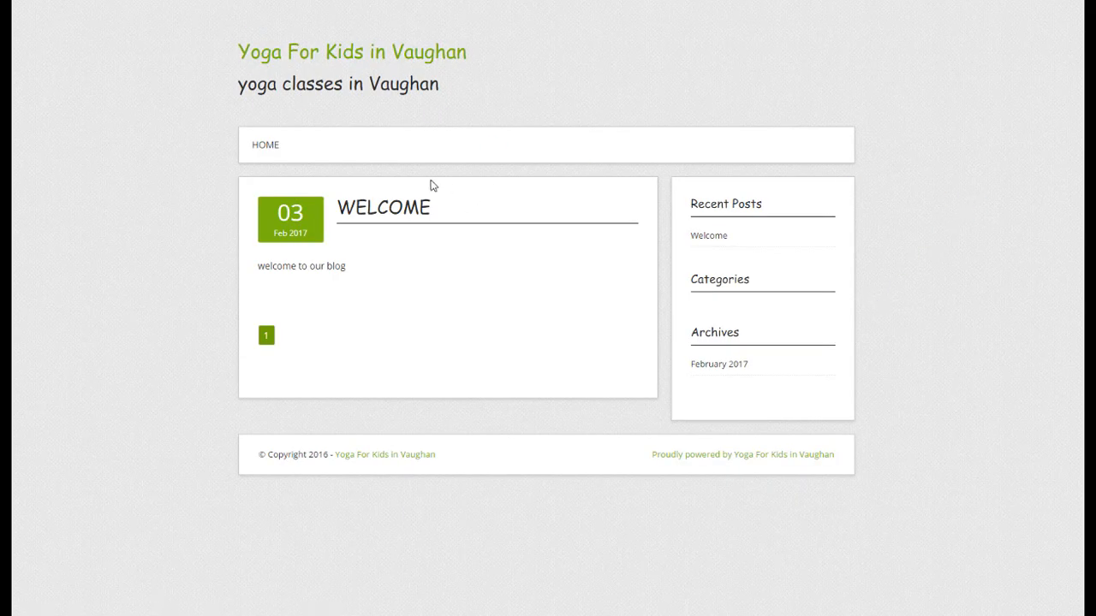
pyautogui.click(245, 2)
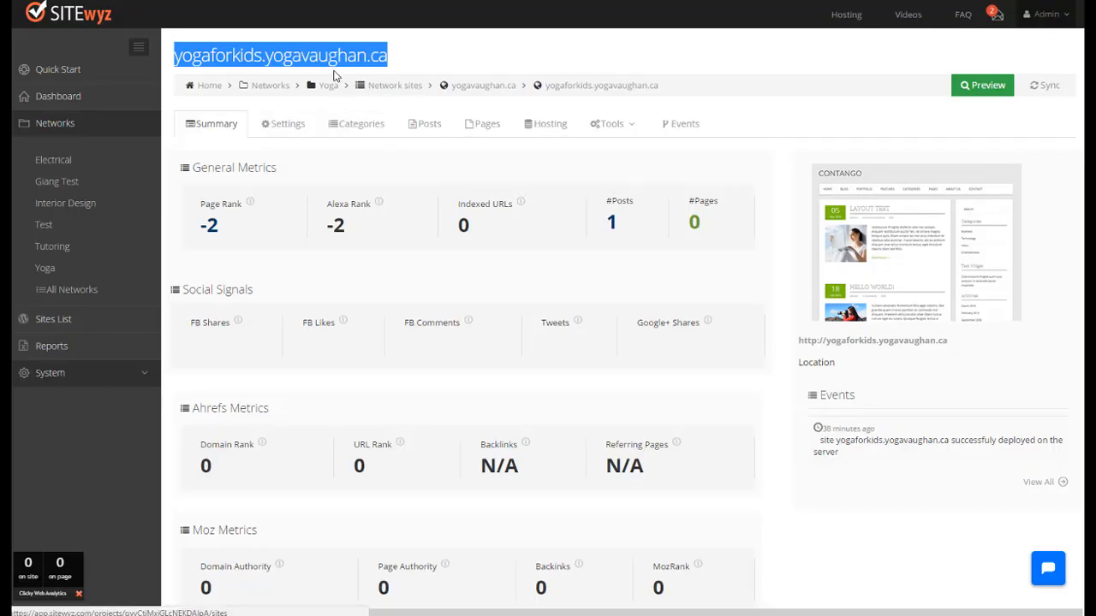
pyautogui.click(205, 2)
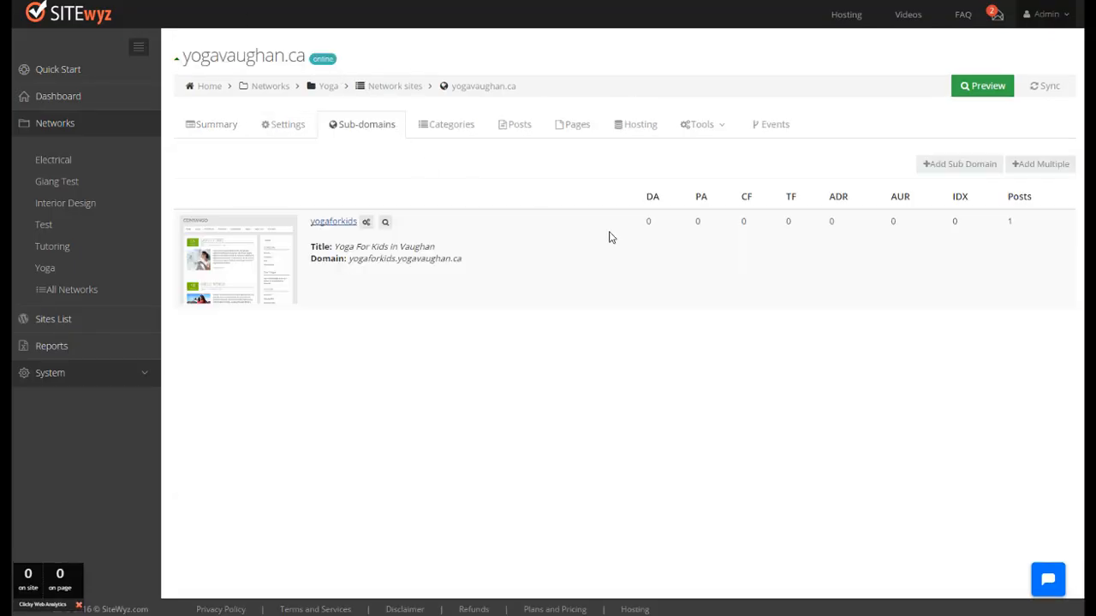
# Step: Start a new sub-domain of yogavaughan.ca and name it yogaforseniors
pyautogui.click(964, 166)
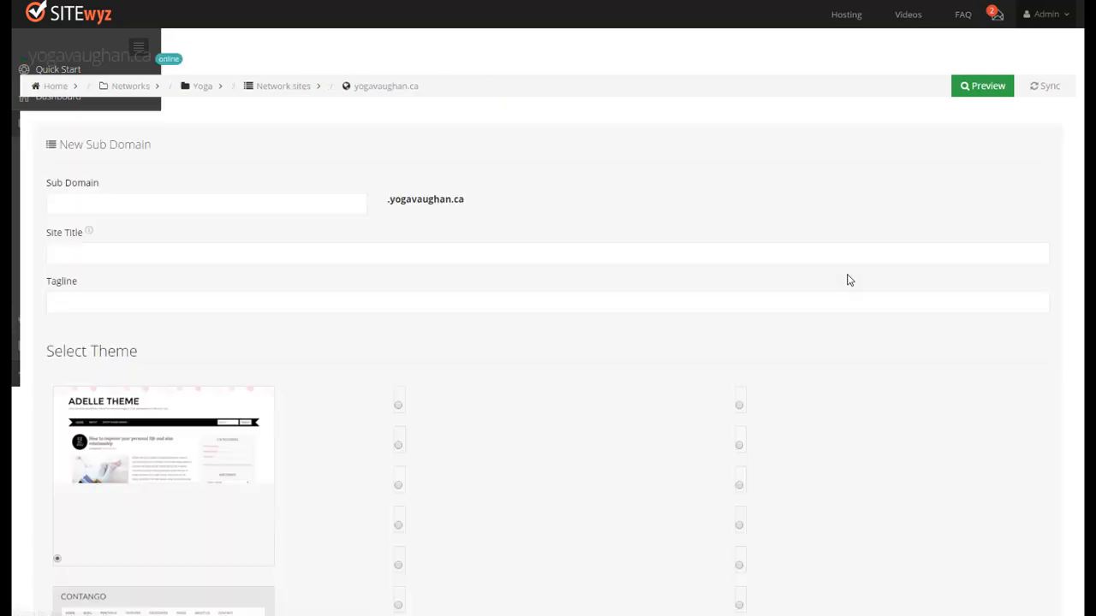
pyautogui.click(324, 202)
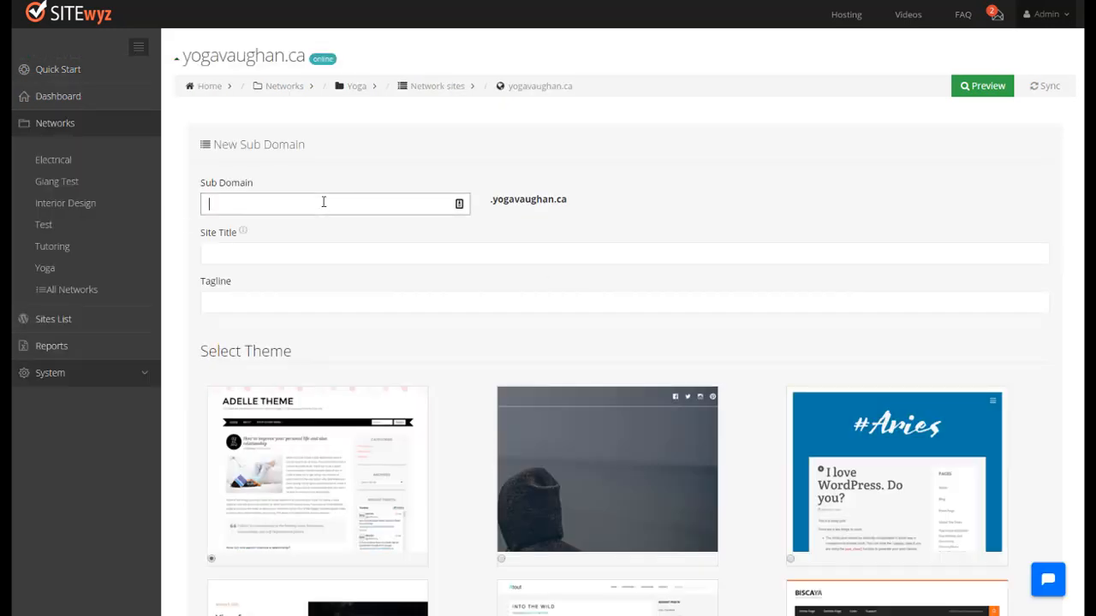
pyautogui.write('yogafor')
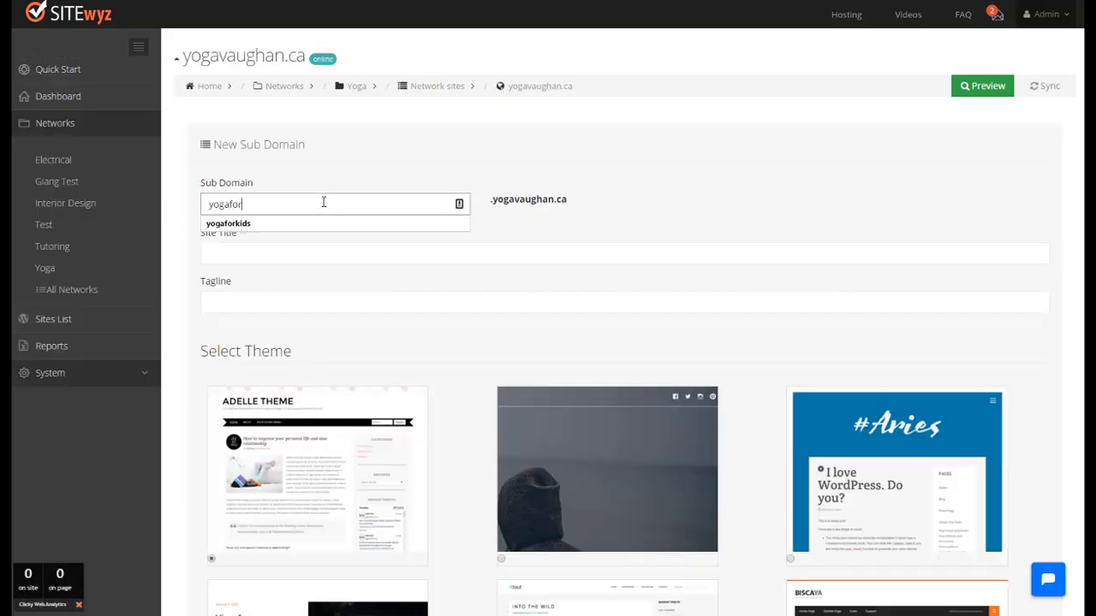
pyautogui.write('seniour')
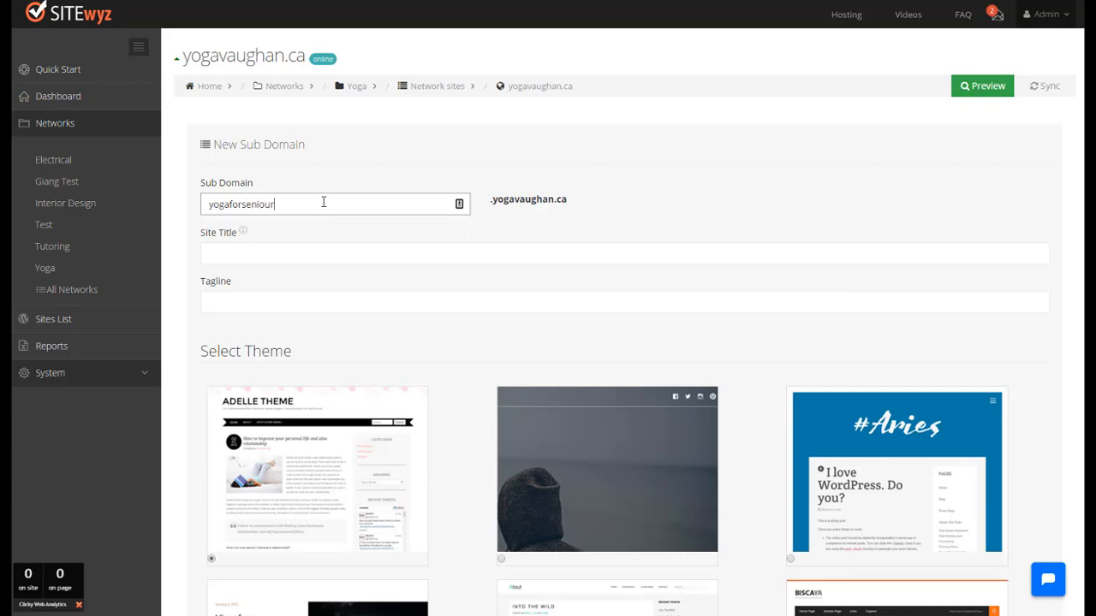
pyautogui.press('BackSpace')
pyautogui.press('BackSpace')
pyautogui.write('rs')
pyautogui.press('Tab')
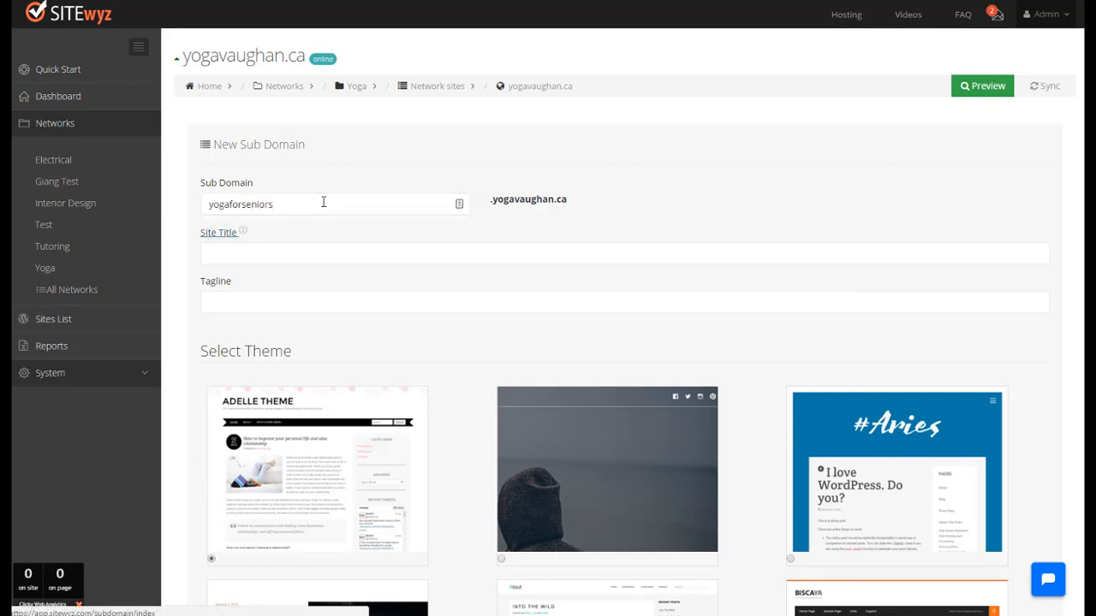
# Step: Set the new sub-domain's site title to "Yoga For Seniors Vaughan"
pyautogui.press('Tab')
pyautogui.write('Yoga ')
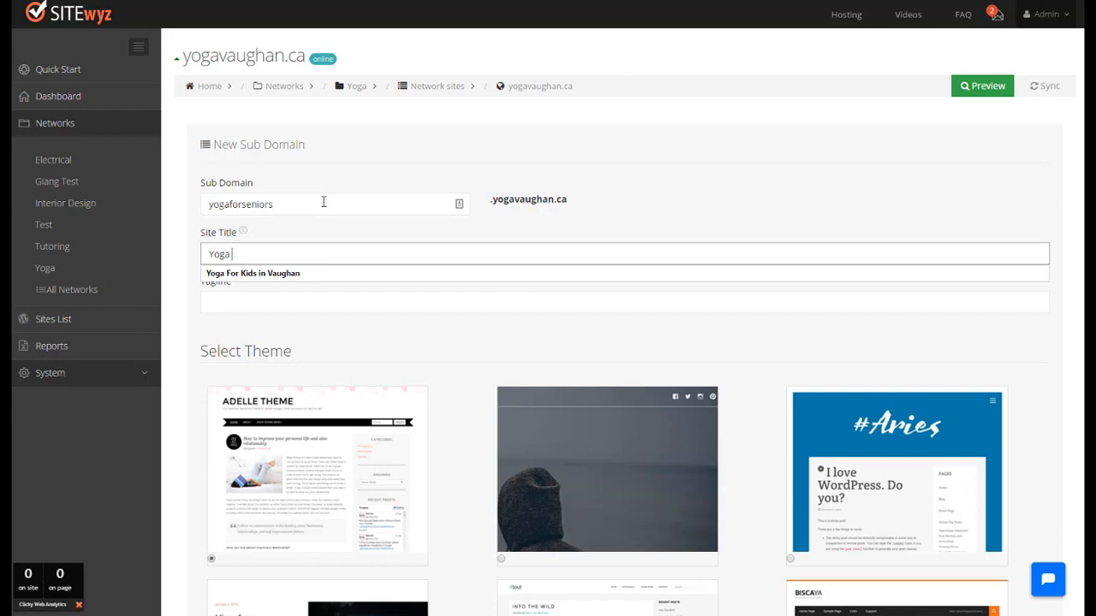
pyautogui.write('For Se')
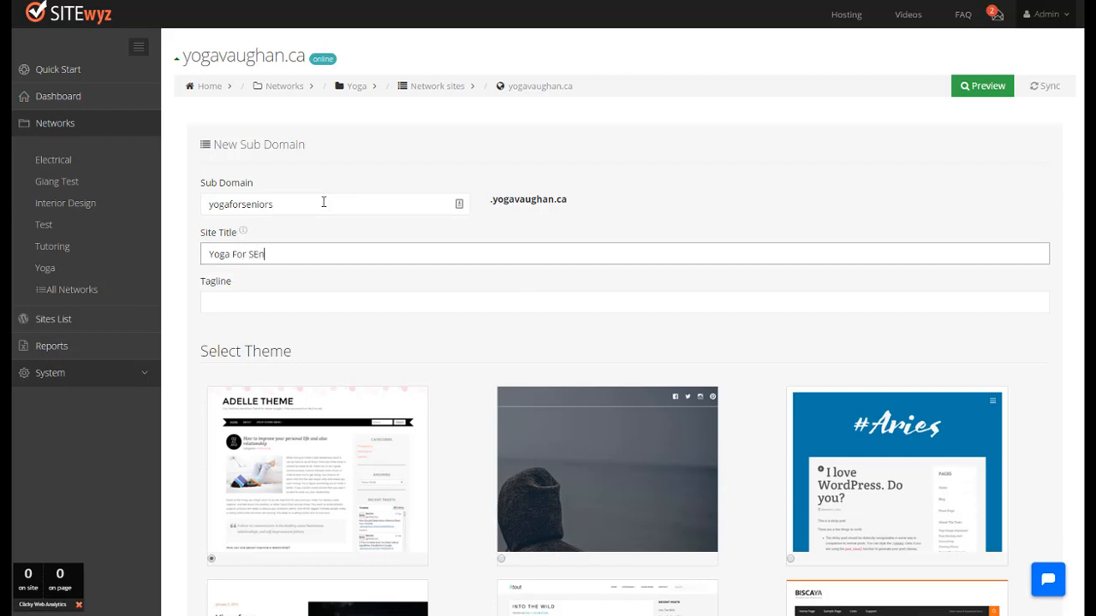
pyautogui.write('niors')
pyautogui.press('Tab')
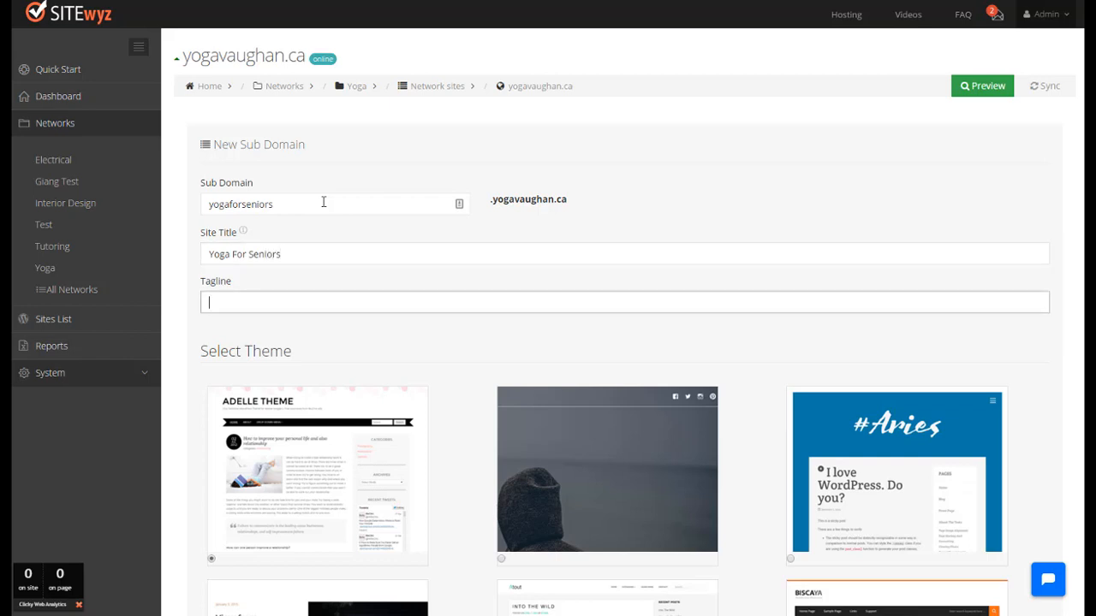
pyautogui.write('yo')
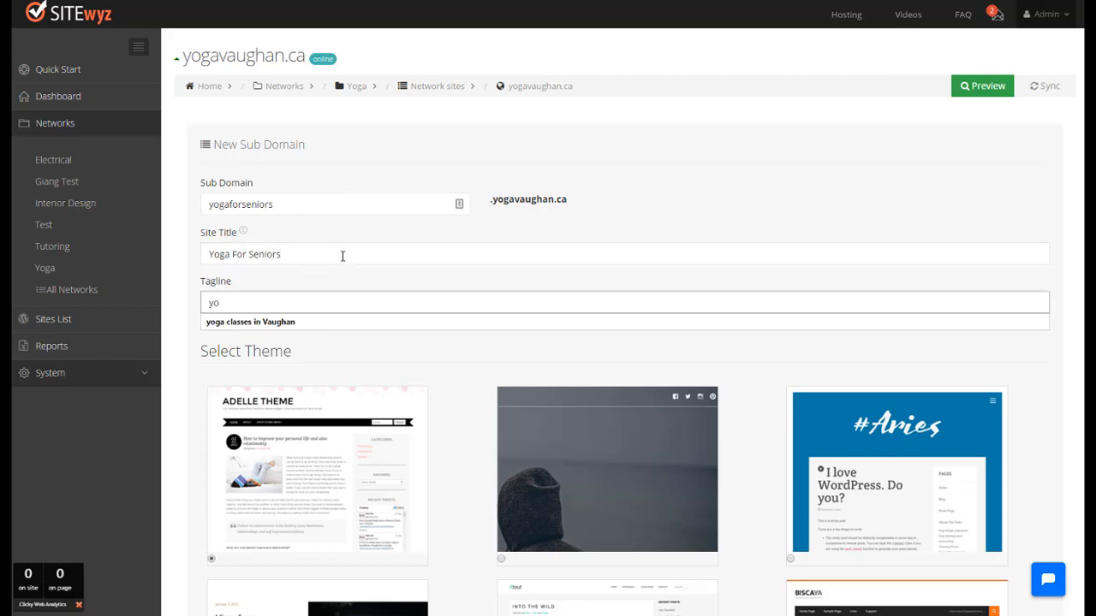
pyautogui.click(342, 255)
pyautogui.write('Va')
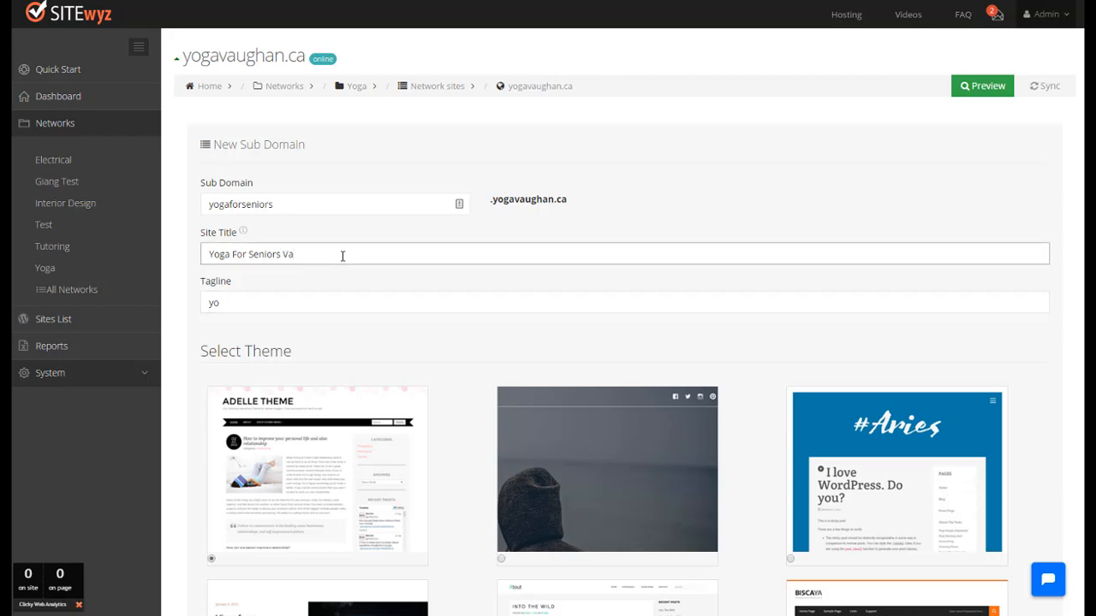
pyautogui.write('ughan')
# Step: Set the new sub-domain's tagline to "seniors yoga classess in Vaughan"
pyautogui.press('Tab')
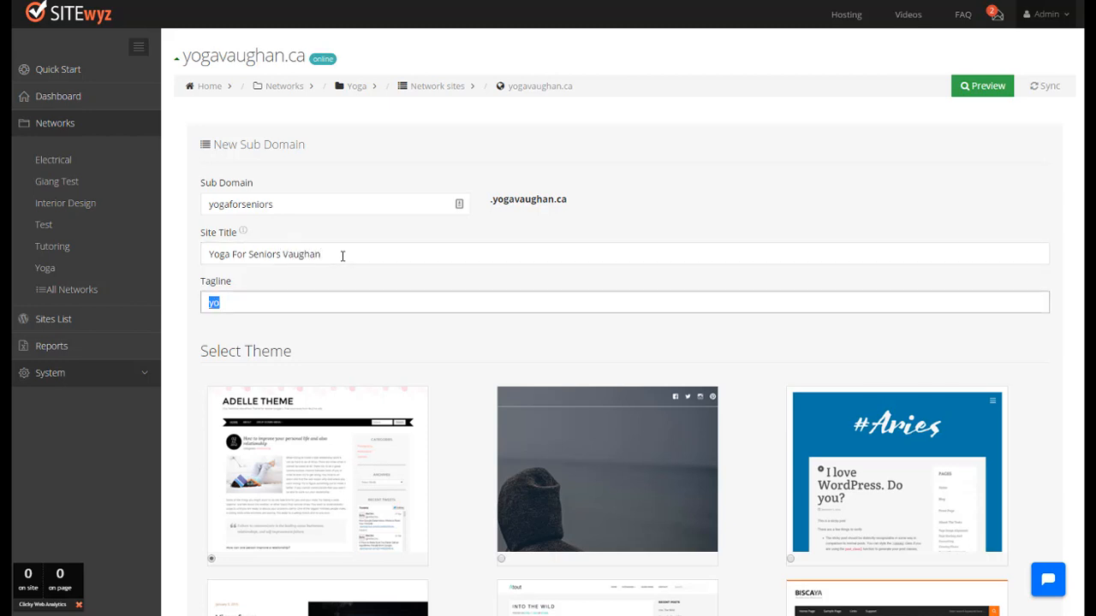
pyautogui.write('y')
pyautogui.write('cl')
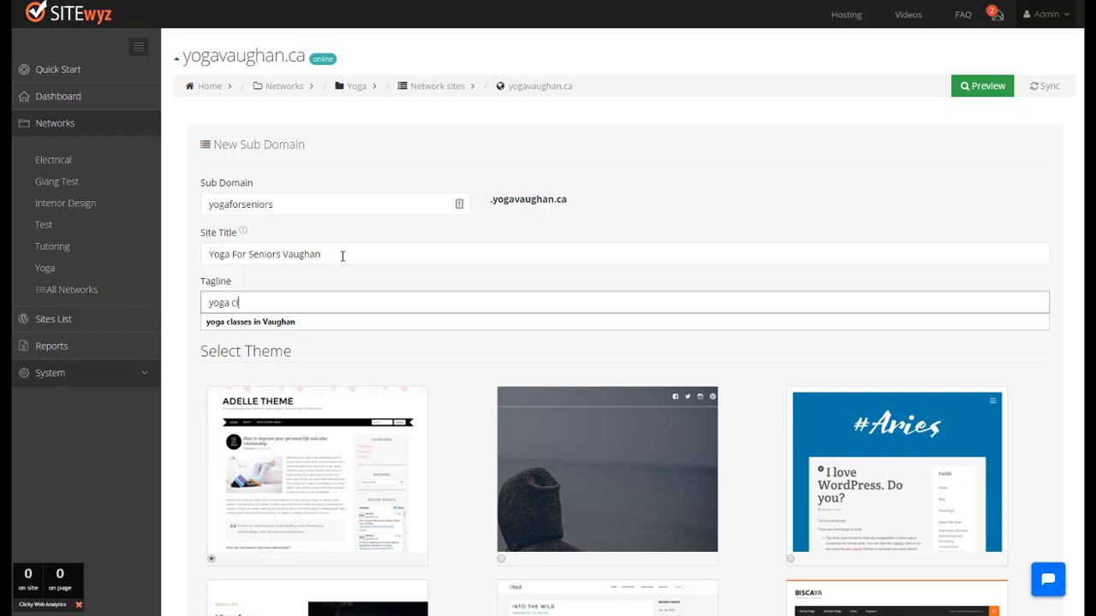
pyautogui.write('assess in Vaughan')
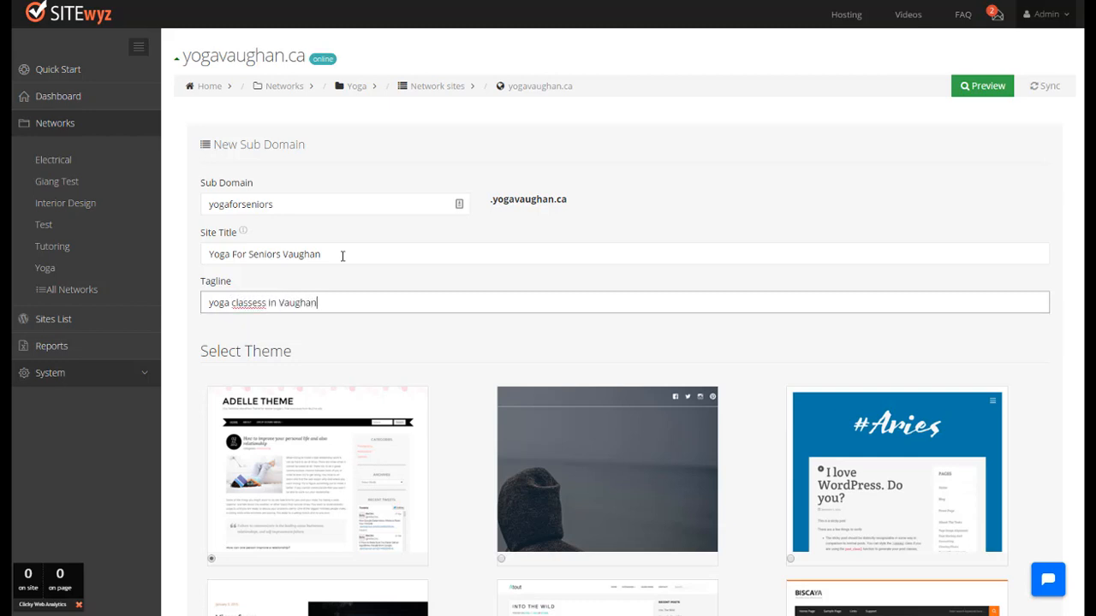
pyautogui.press('Home')
pyautogui.write('seni')
pyautogui.write('ors')
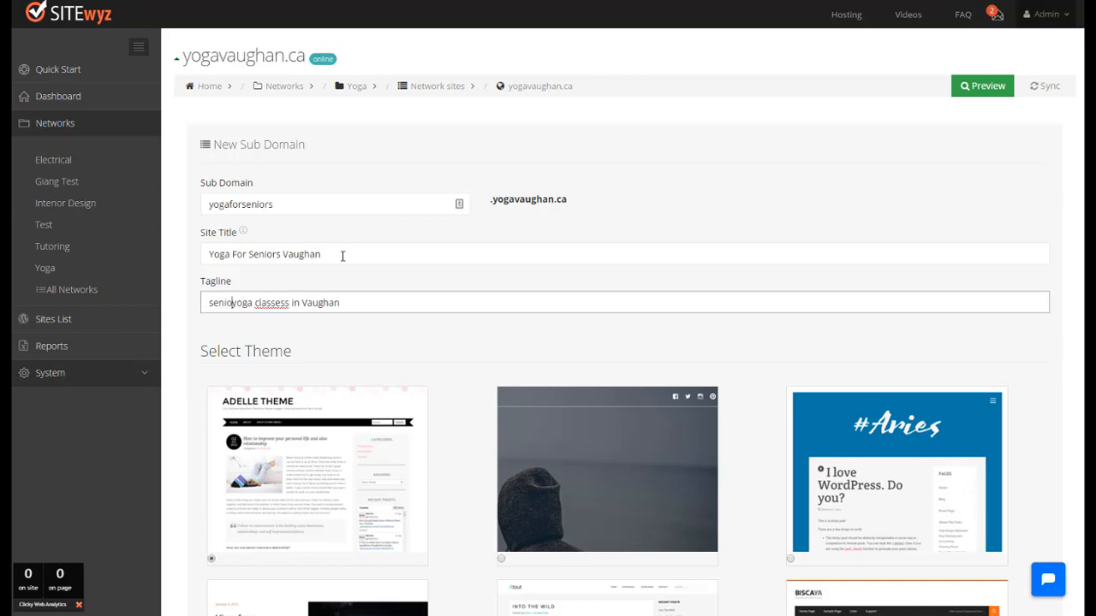
# Step: Choose the boksy theme for the new sub-domain and save the site
pyautogui.scroll(-8, 342, 256)
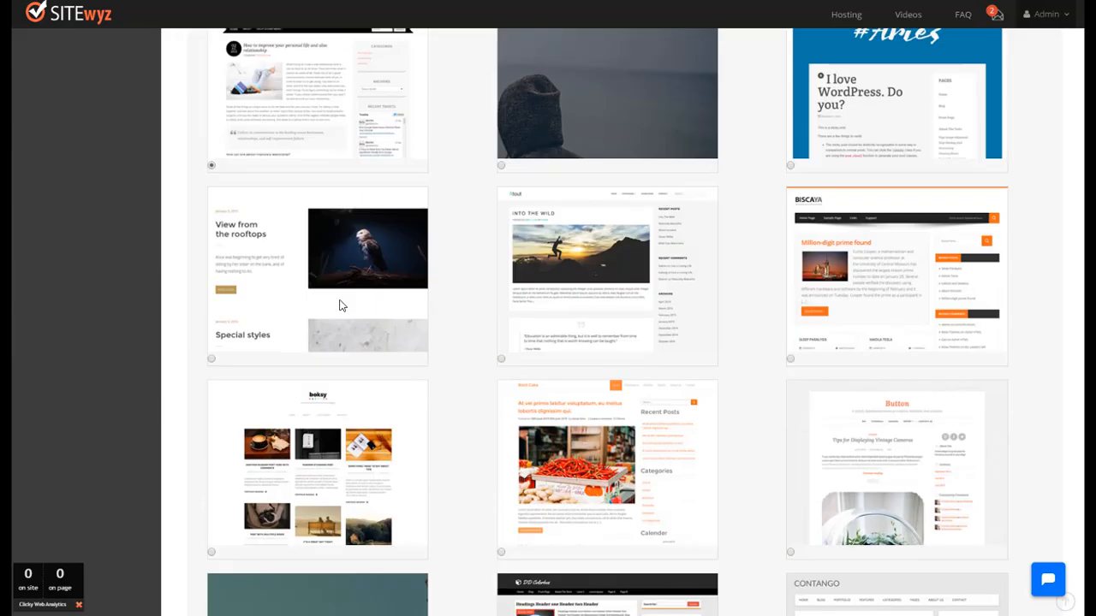
pyautogui.scroll(-15, 474, 431)
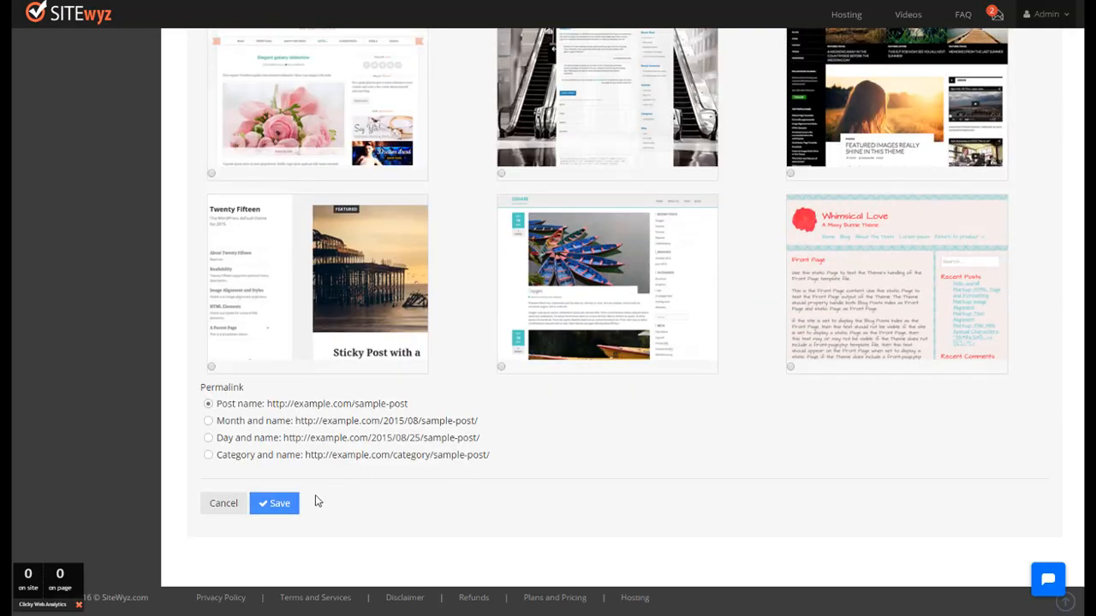
pyautogui.click(283, 507)
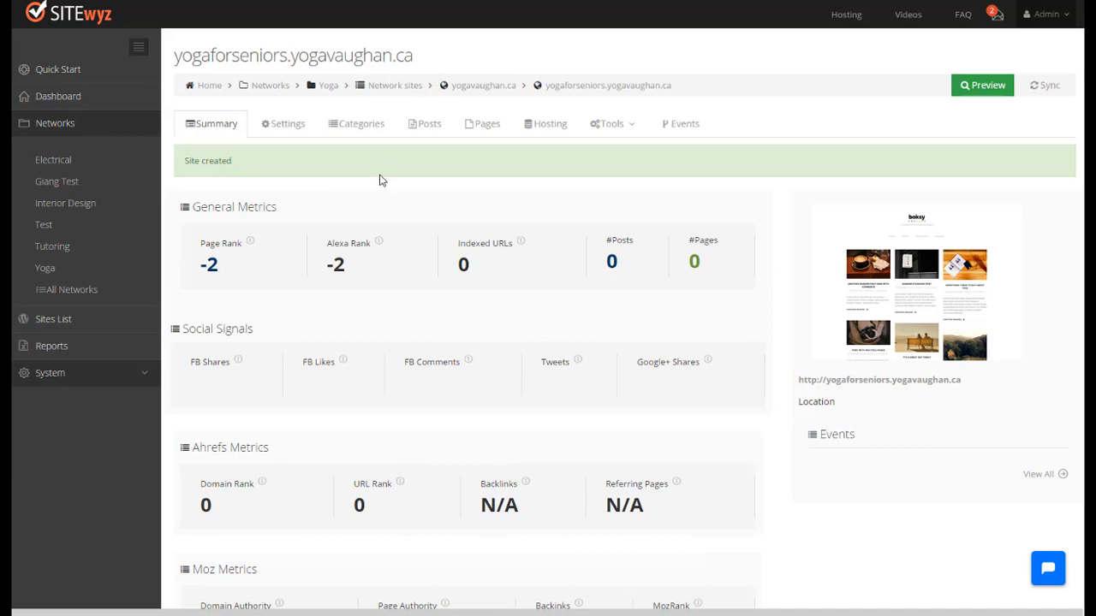
# Step: Start a new post on the yogaforseniors site and title it "Welcome"
pyautogui.click(420, 127)
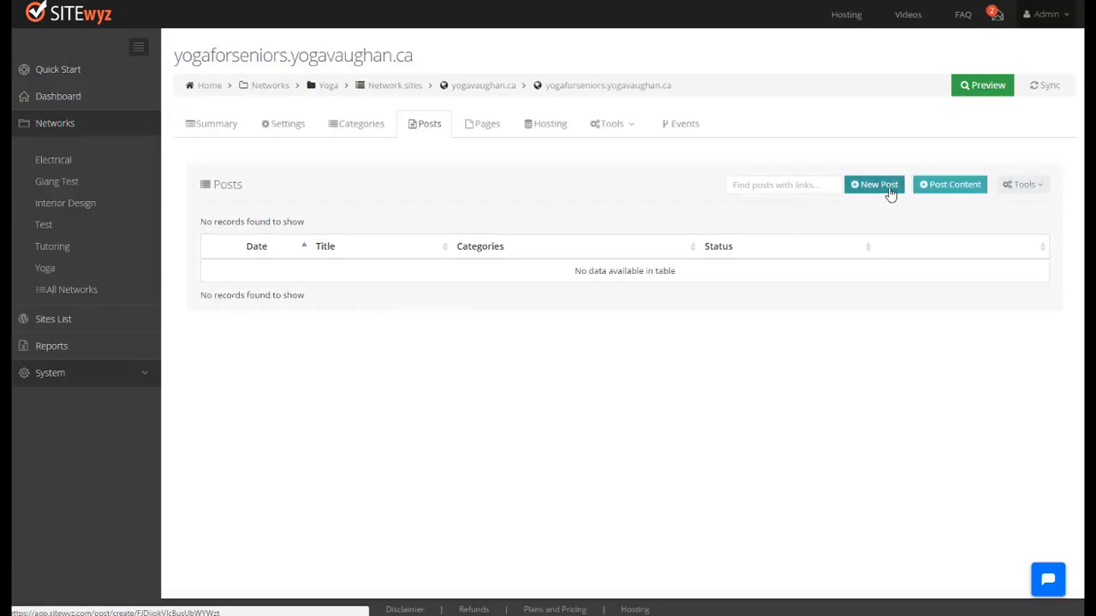
pyautogui.click(878, 188)
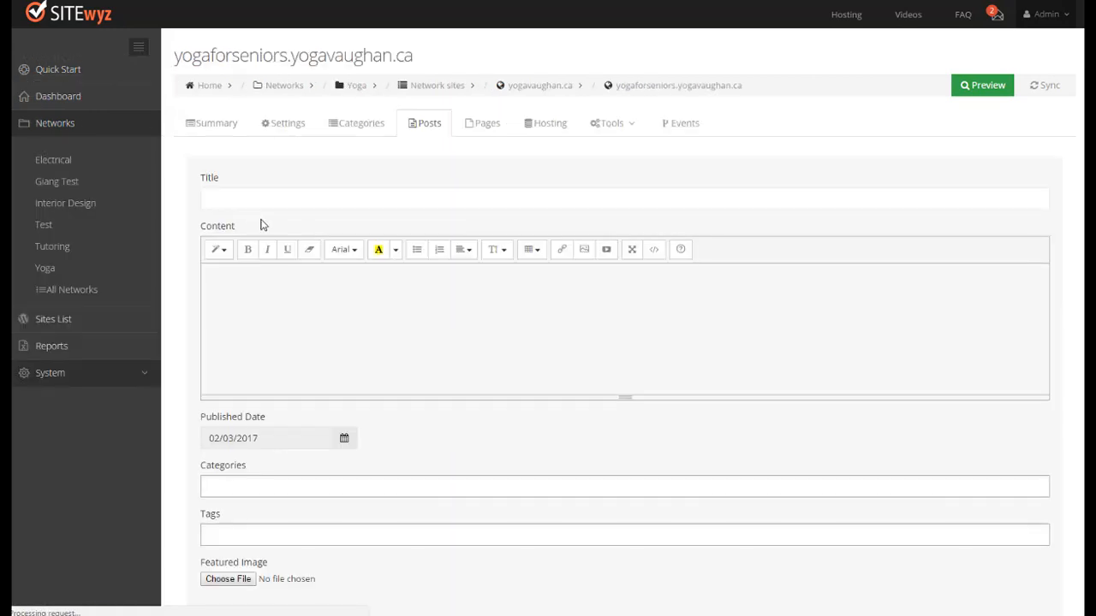
pyautogui.click(256, 200)
pyautogui.write('We')
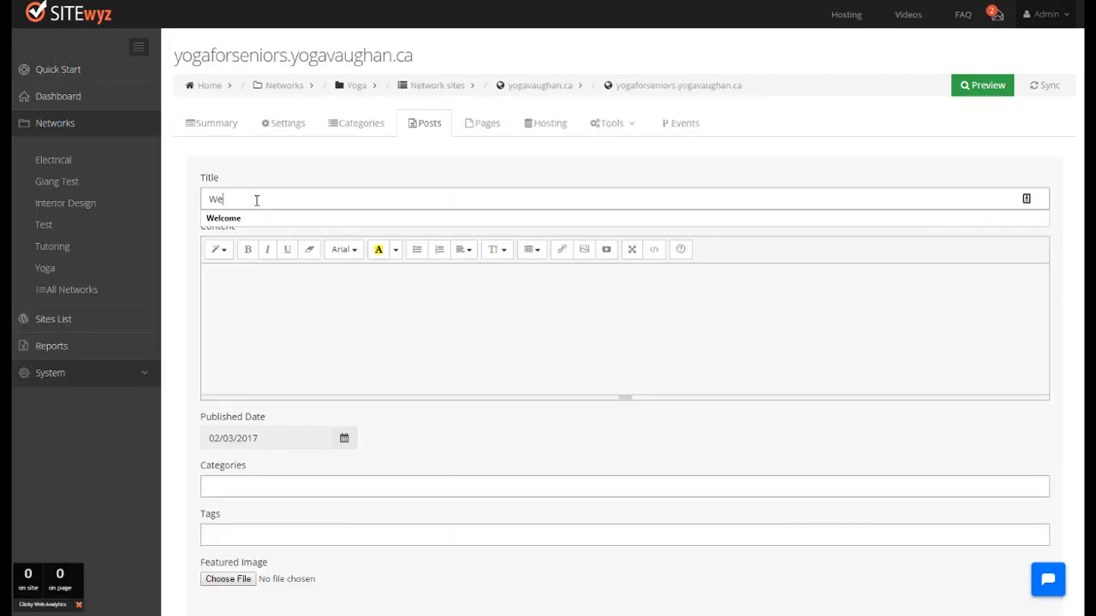
pyautogui.press('Down')
pyautogui.press('Return')
# Step: Enter "welcome" as the post's content and publish the post
pyautogui.press('Tab')
pyautogui.write('welco')
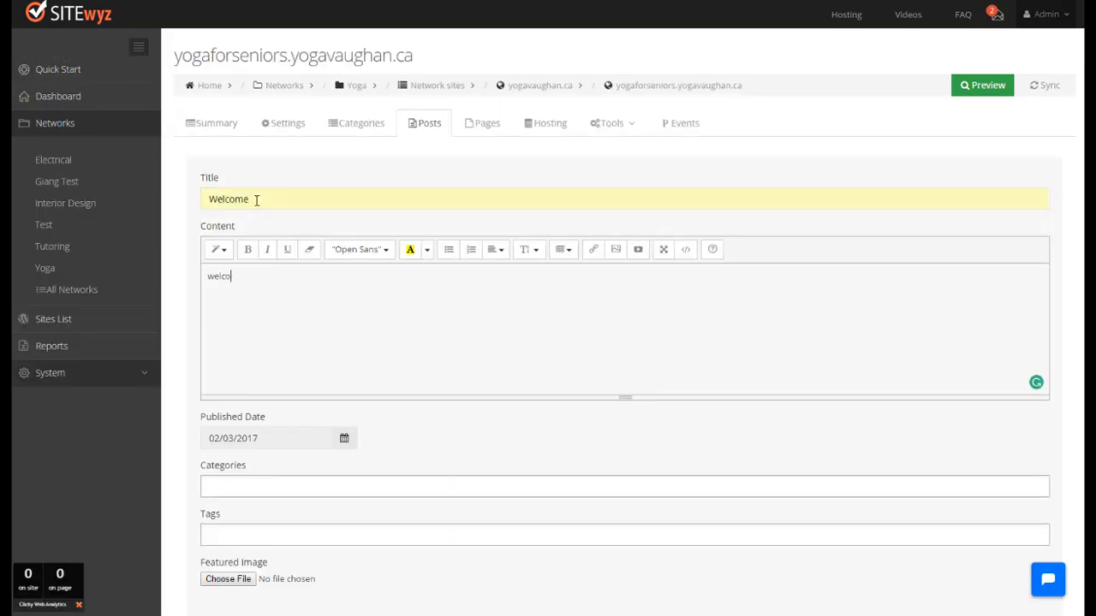
pyautogui.write('me')
pyautogui.scroll(-4, 438, 291)
pyautogui.click(343, 505)
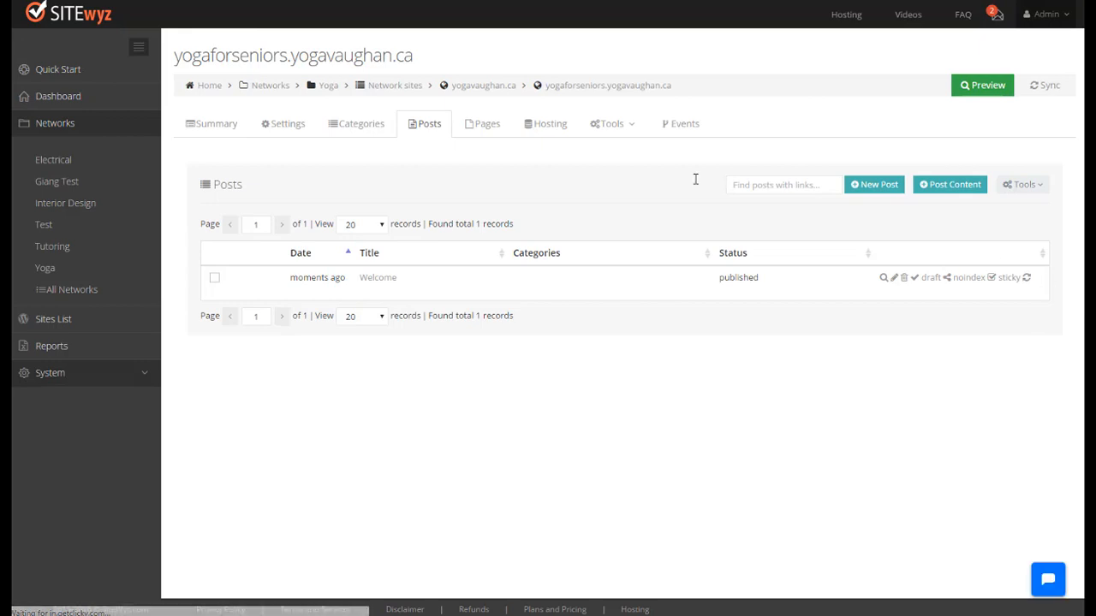
# Step: Deploy the yogaforseniors.yogavaughan.ca sub-domain to hosting and check its live site
pyautogui.click(543, 130)
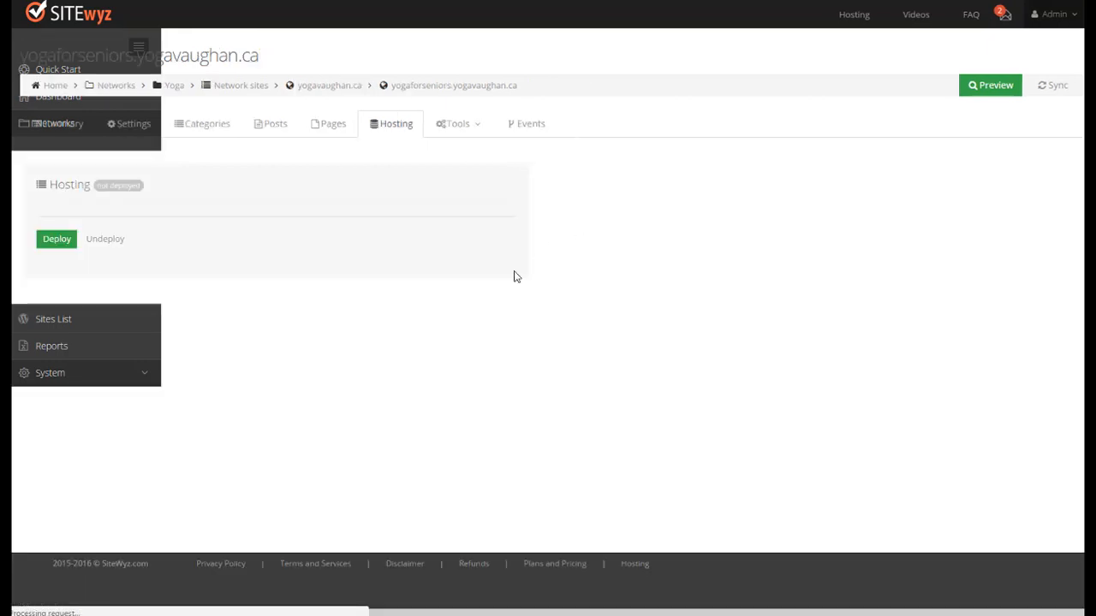
pyautogui.click(213, 244)
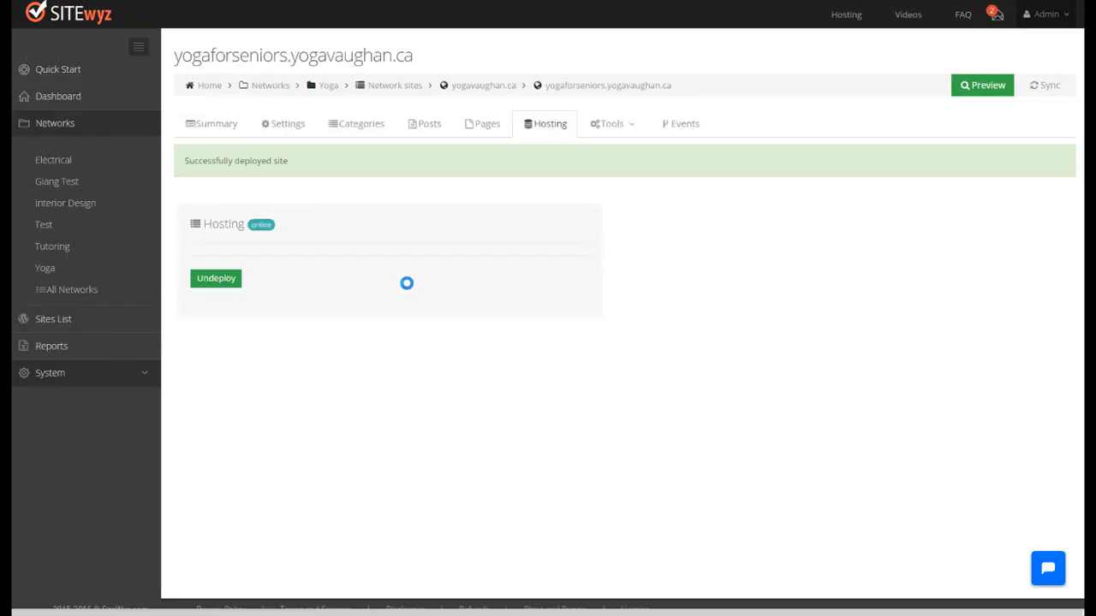
pyautogui.moveTo(416, 58); pyautogui.dragTo(175, 60)
pyautogui.rightClick(221, 54)
pyautogui.click(314, 63)
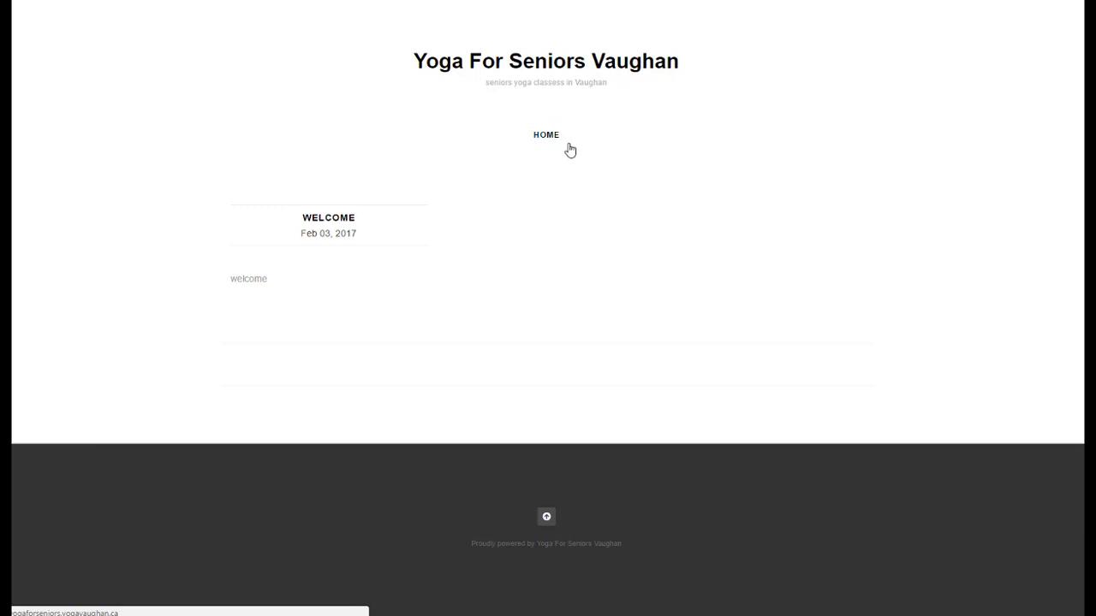
pyautogui.hotkey('ctrl', 'shift', 'Tab')
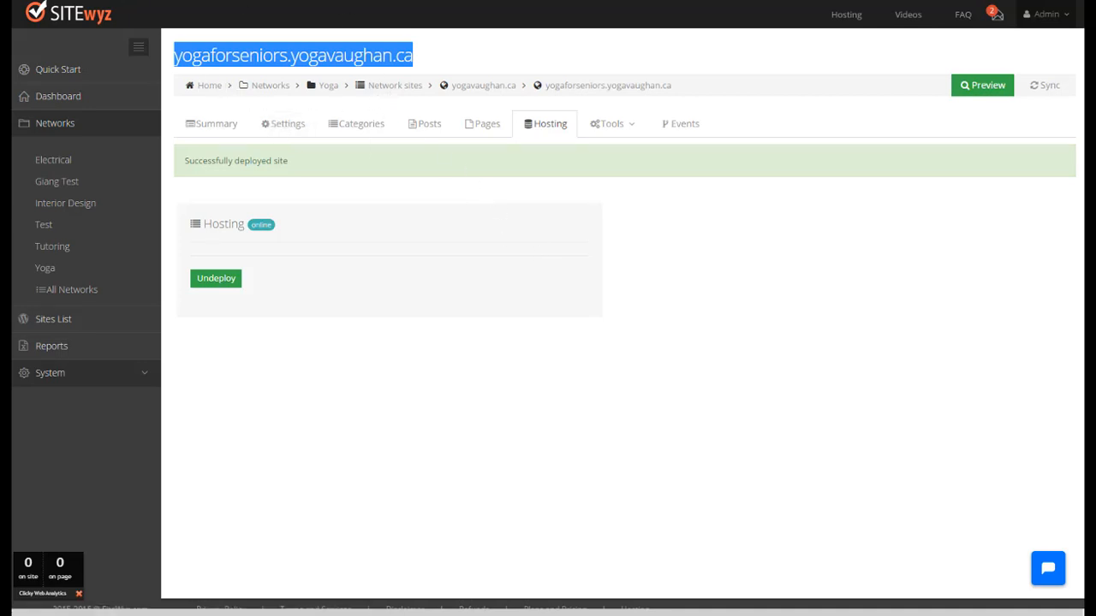
# Step: Return to the parent site yogavaughan.ca and view its live website
pyautogui.click(416, 223)
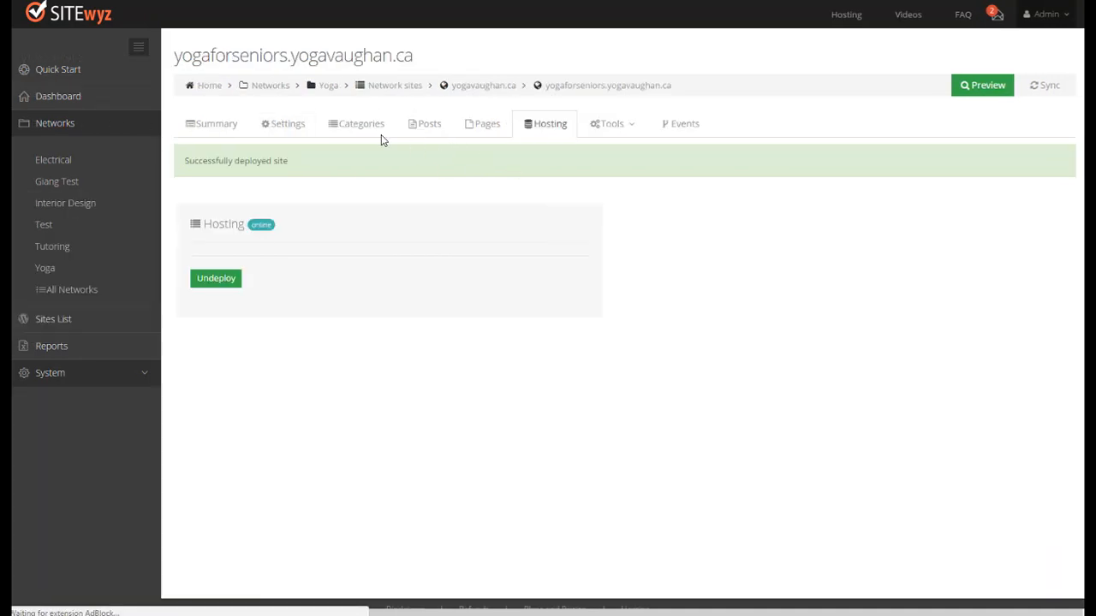
pyautogui.click(386, 137)
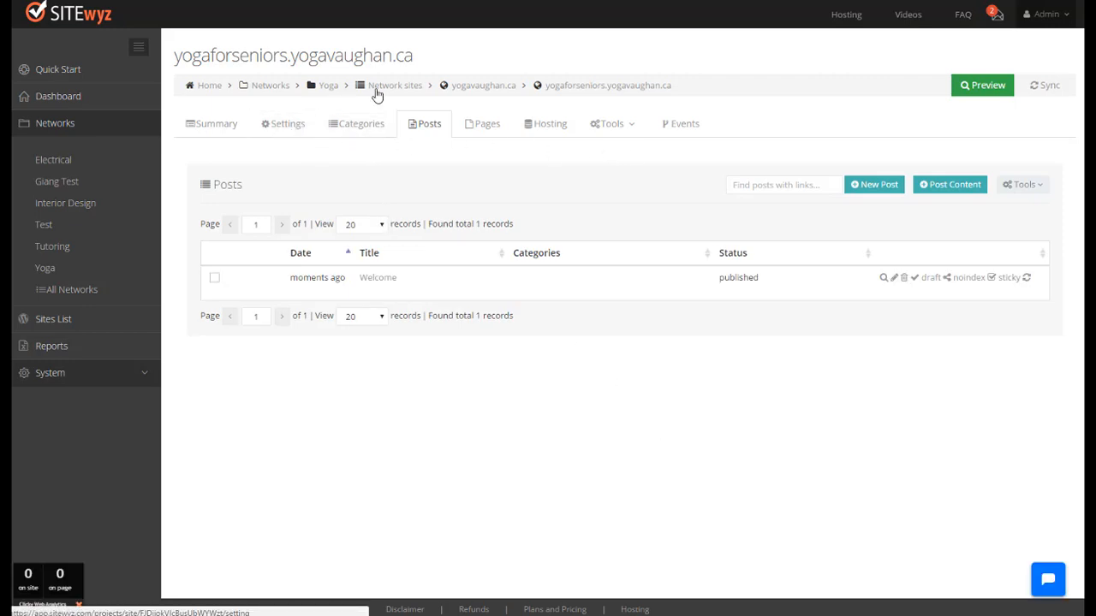
pyautogui.click(504, 88)
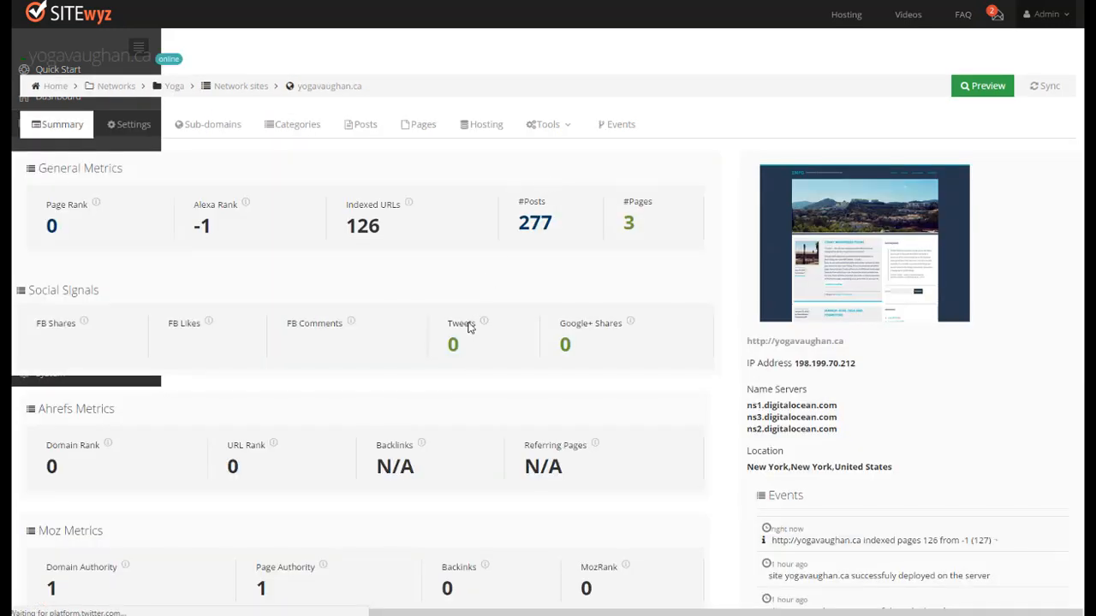
pyautogui.moveTo(310, 55); pyautogui.dragTo(185, 55)
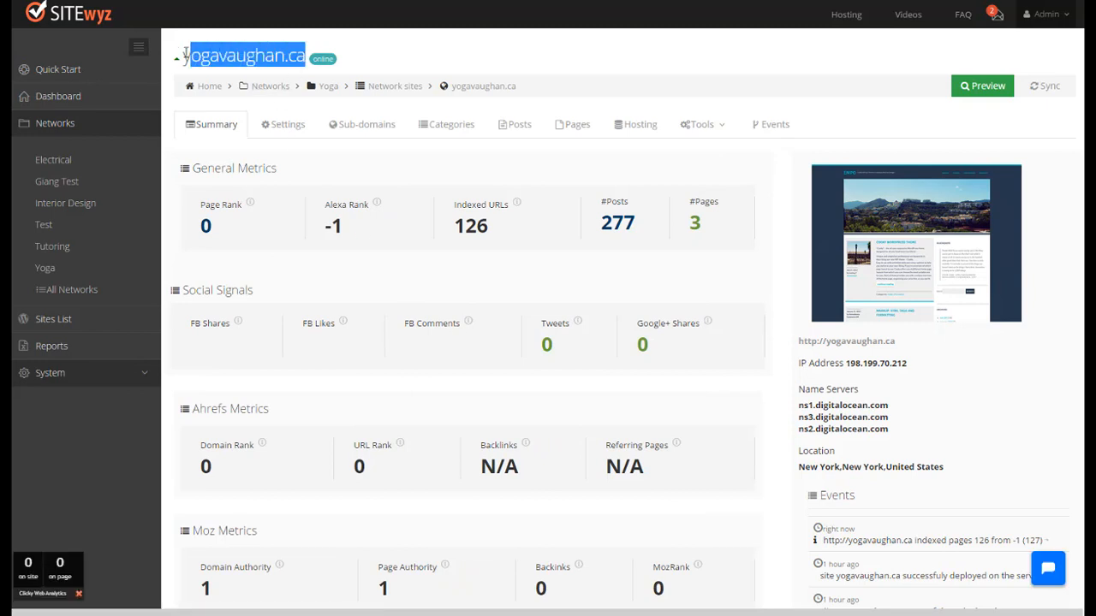
pyautogui.rightClick(221, 53)
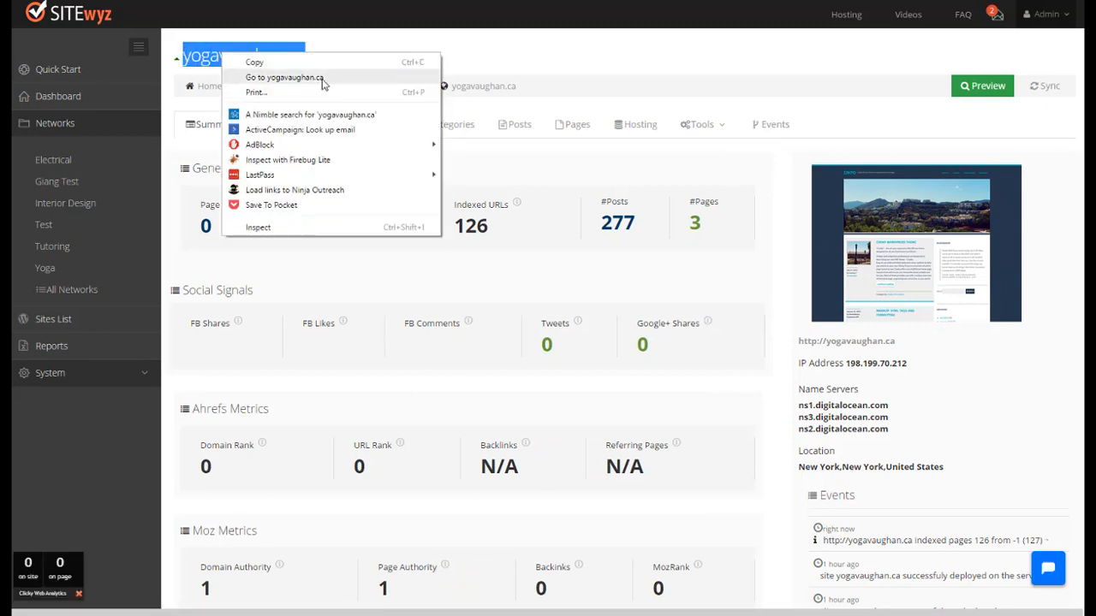
pyautogui.click(284, 78)
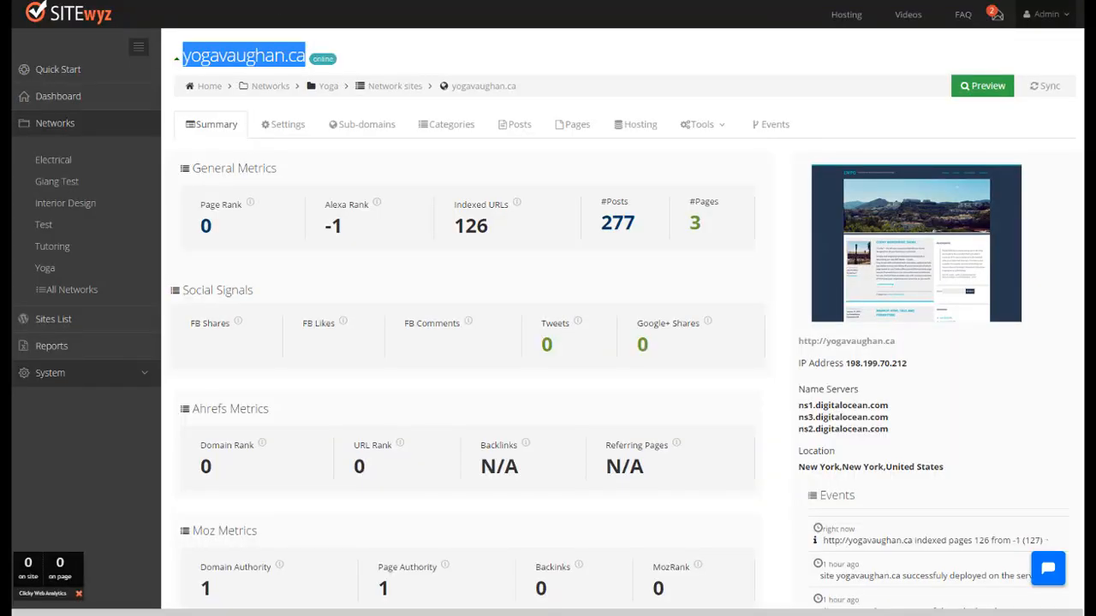
# Step: Start a bulk creation of sub-domains for yogavaughan.ca and enter the title "meditationinvaughan"
pyautogui.click(385, 130)
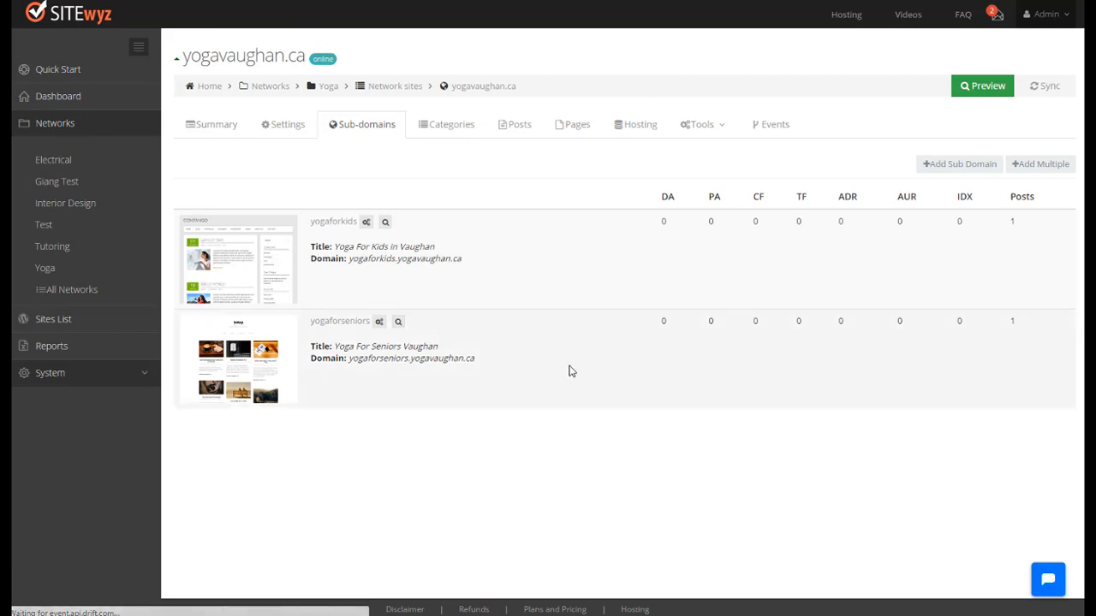
pyautogui.click(979, 171)
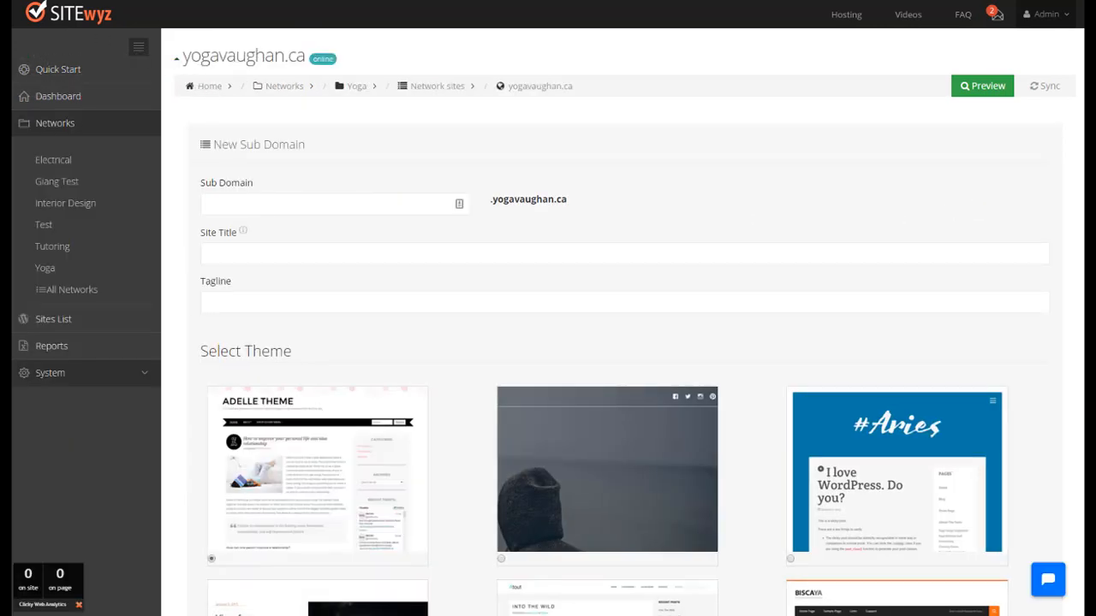
pyautogui.hotkey('alt', 'Left')
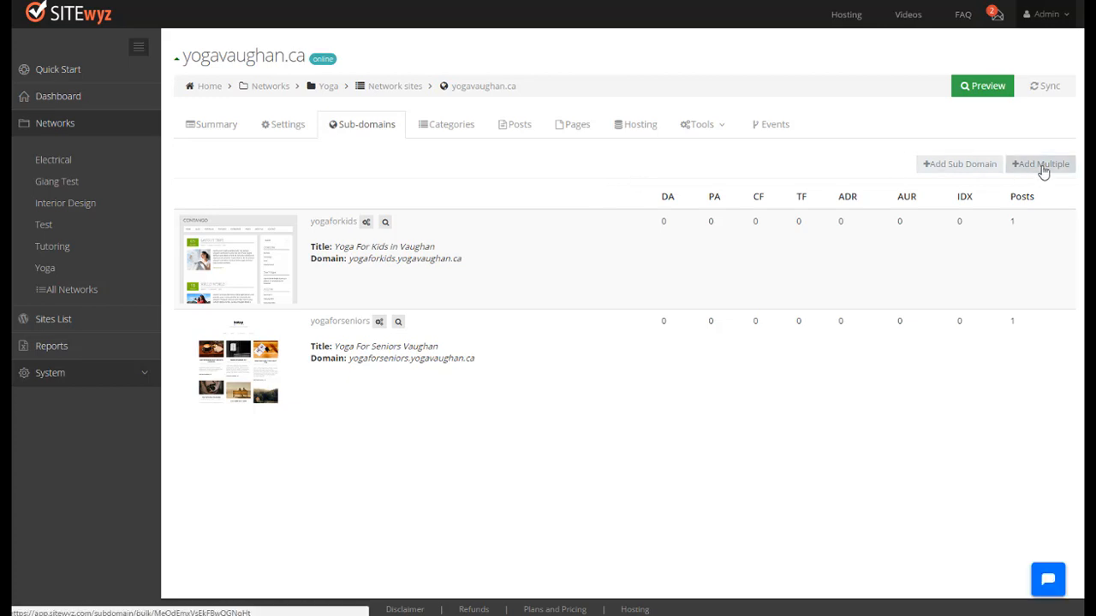
pyautogui.click(1043, 166)
pyautogui.click(478, 231)
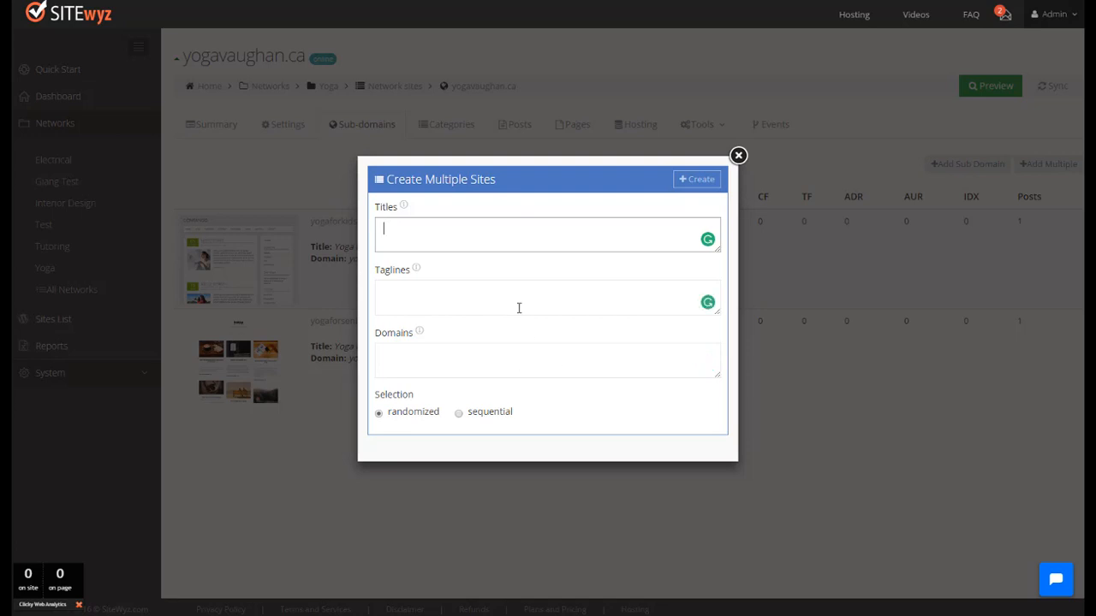
pyautogui.write('meditationinvaughan')
pyautogui.press('Tab')
pyautogui.press('Tab')
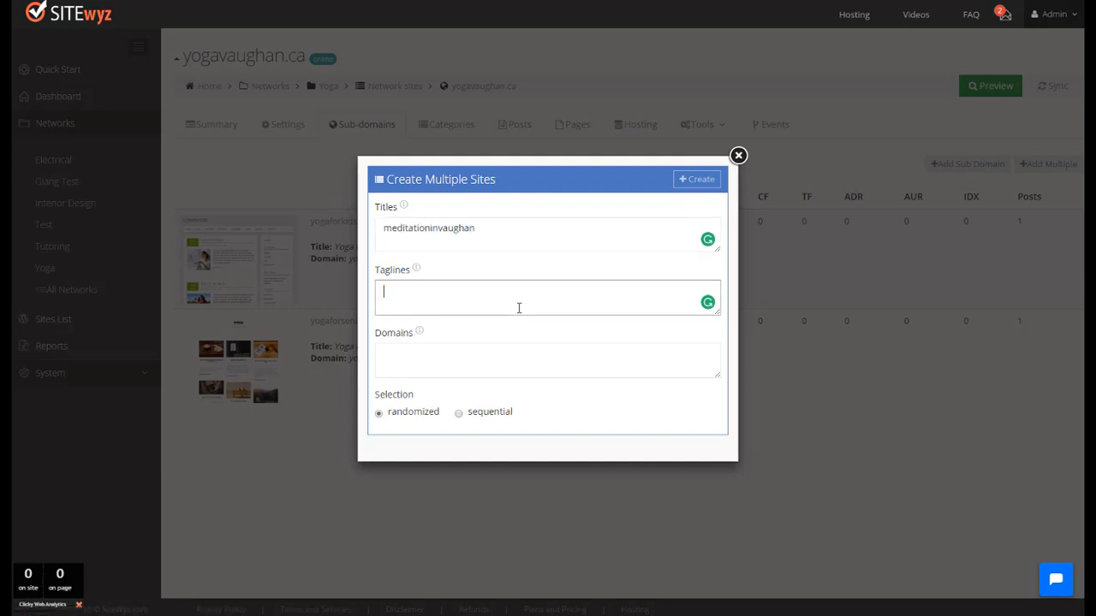
# Step: Set the tagline for the bulk-created sites to "Meditation in Vaughan"
pyautogui.write('Mie')
pyautogui.press('BackSpace')
pyautogui.write('dita')
pyautogui.press('BackSpace')
pyautogui.press('BackSpace')
pyautogui.press('BackSpace')
pyautogui.press('BackSpace')
pyautogui.press('BackSpace')
pyautogui.write('editation')
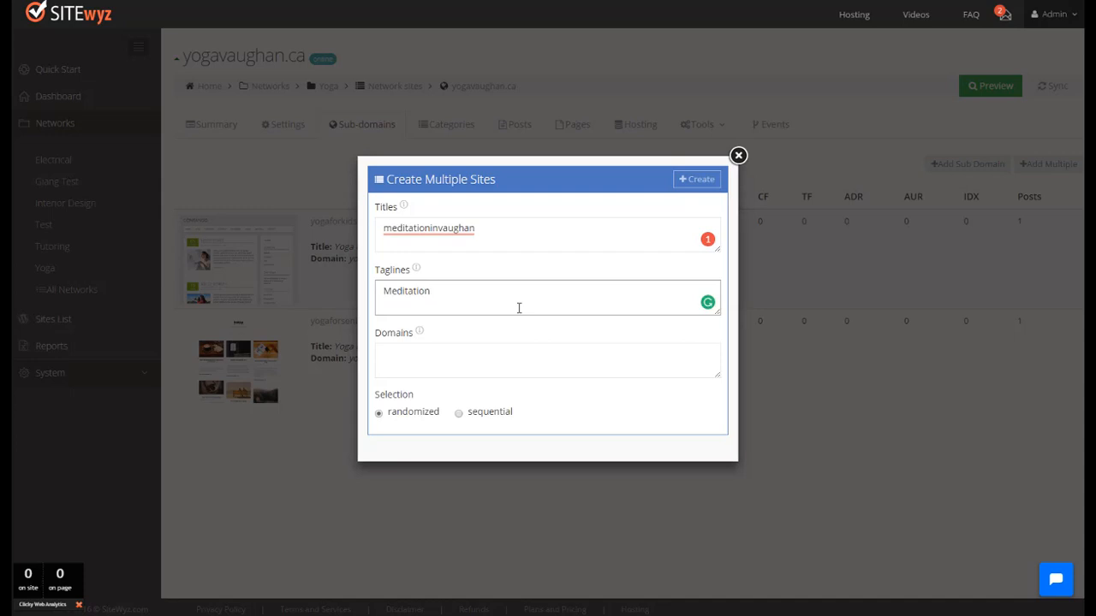
pyautogui.write(' C')
pyautogui.press('BackSpace')
pyautogui.write('in Vaughan')
# Step: Enter "yoga" as the domain, choose sequential selection and create the site
pyautogui.press('Tab')
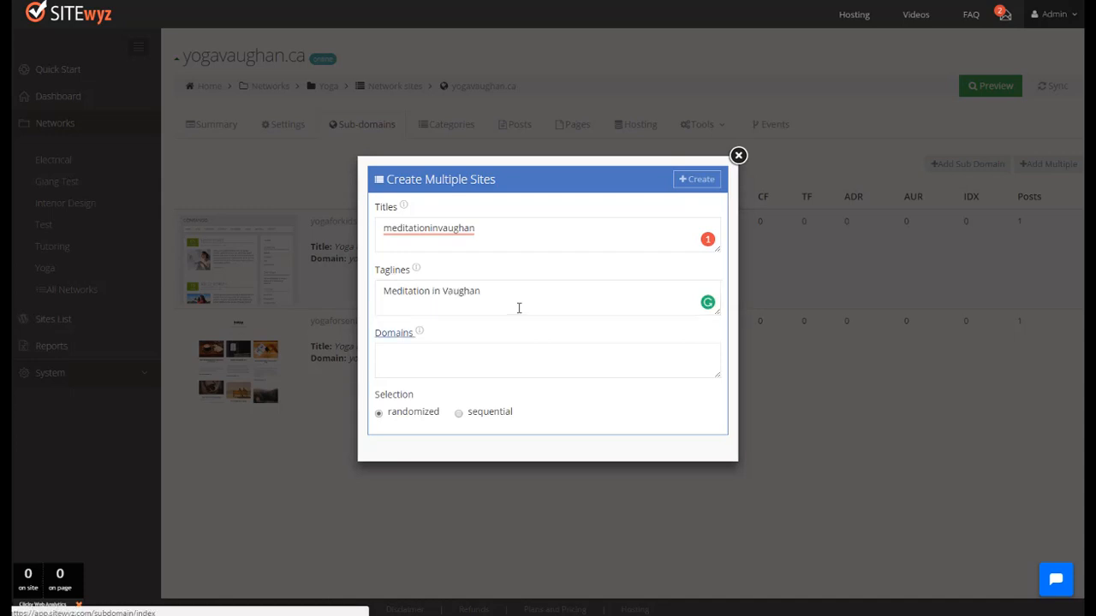
pyautogui.write('medic')
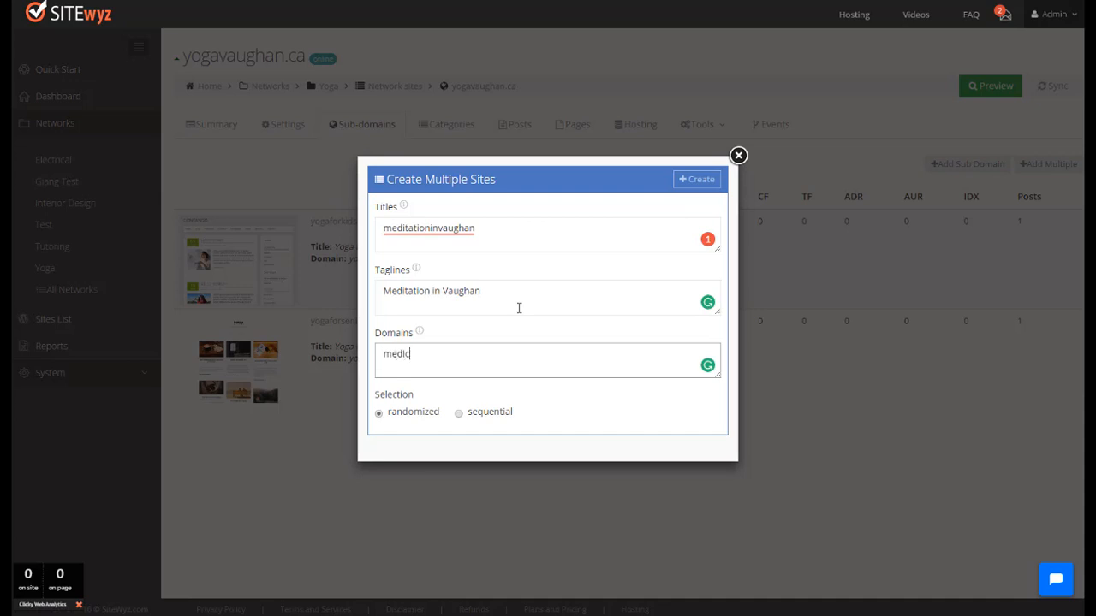
pyautogui.press('BackSpace')
pyautogui.write('dation')
pyautogui.hotkey('ctrl', 'BackSpace')
pyautogui.write('yoga')
pyautogui.click(459, 420)
pyautogui.moveTo(477, 228); pyautogui.dragTo(385, 233)
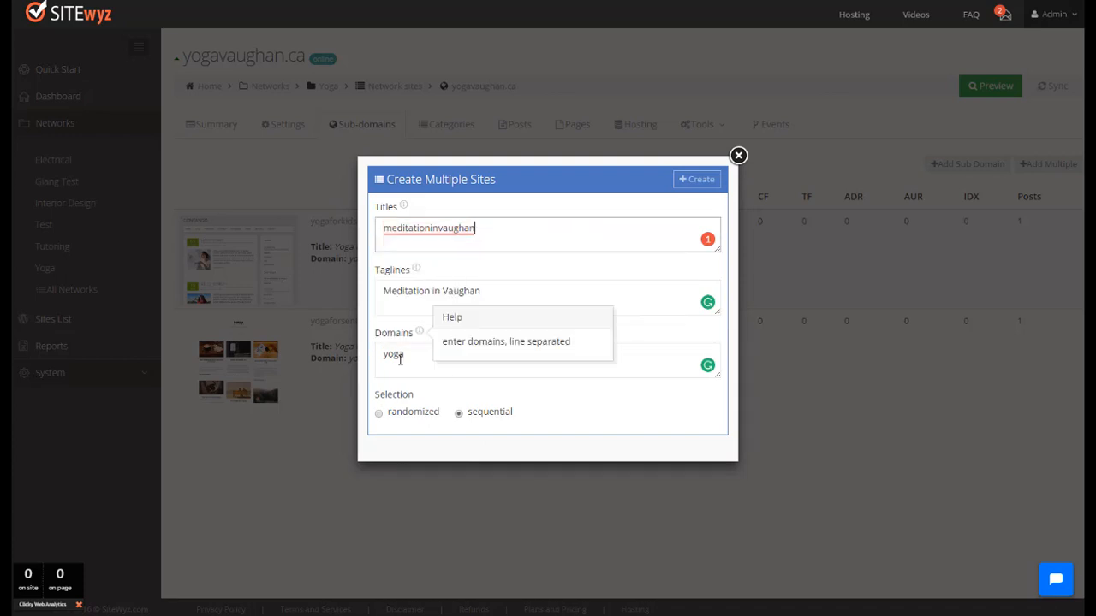
pyautogui.click(692, 180)
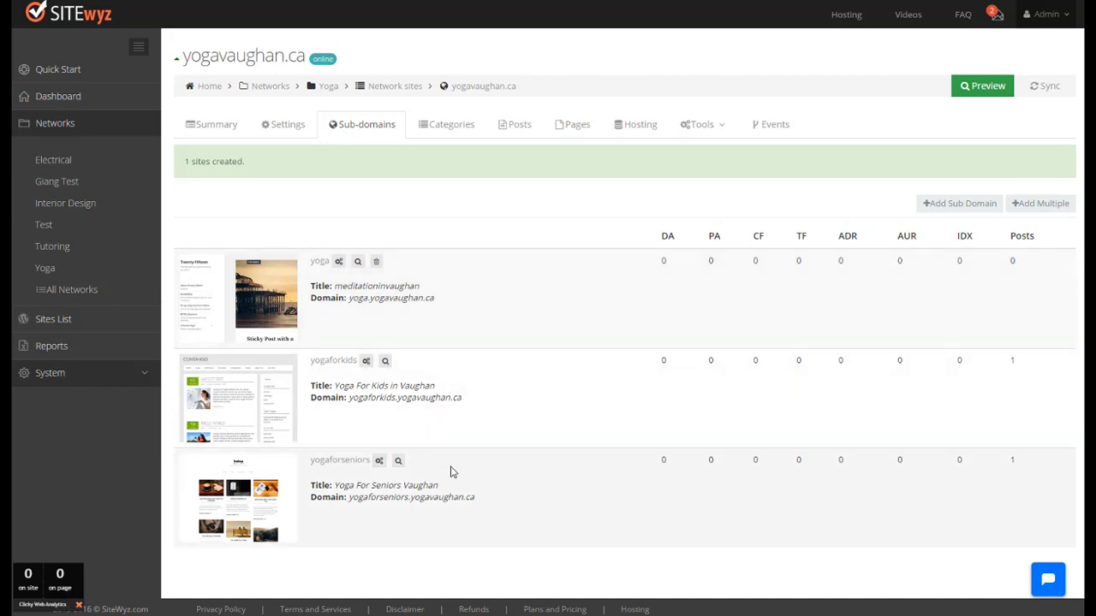
# Step: Open the account upgrade plans and compare the sub-domain limits of each plan
pyautogui.click(1046, 14)
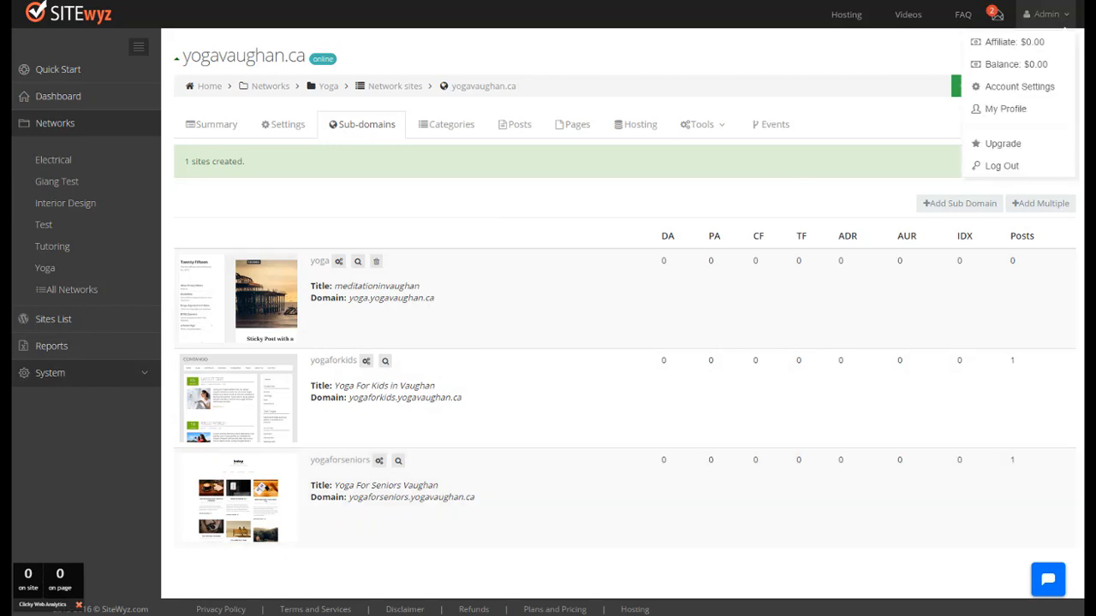
pyautogui.click(1003, 145)
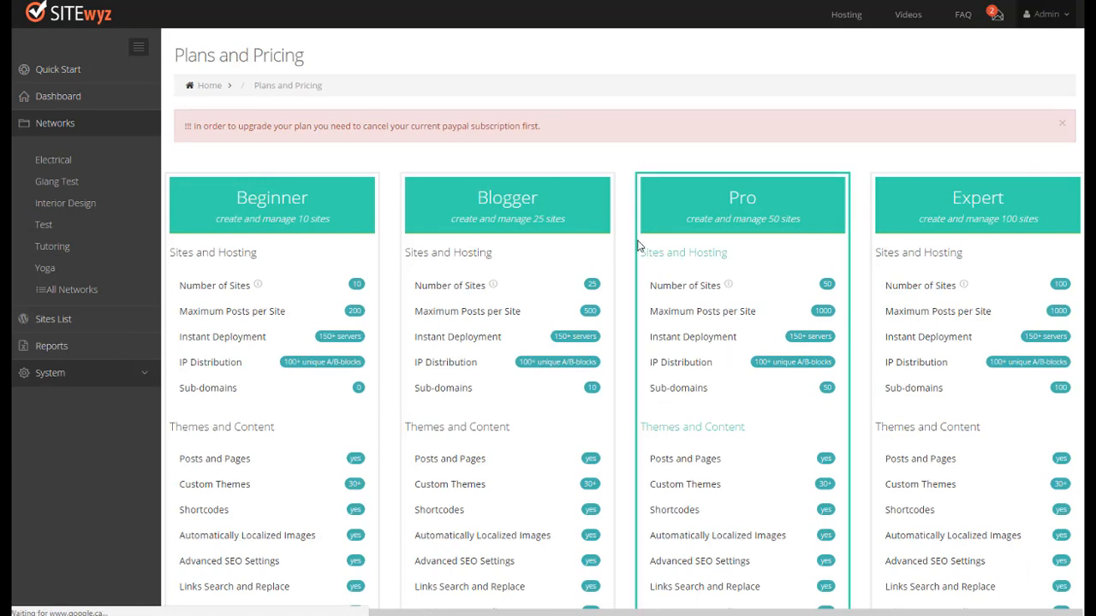
pyautogui.scroll(-4, 639, 245)
pyautogui.scroll(4, 639, 245)
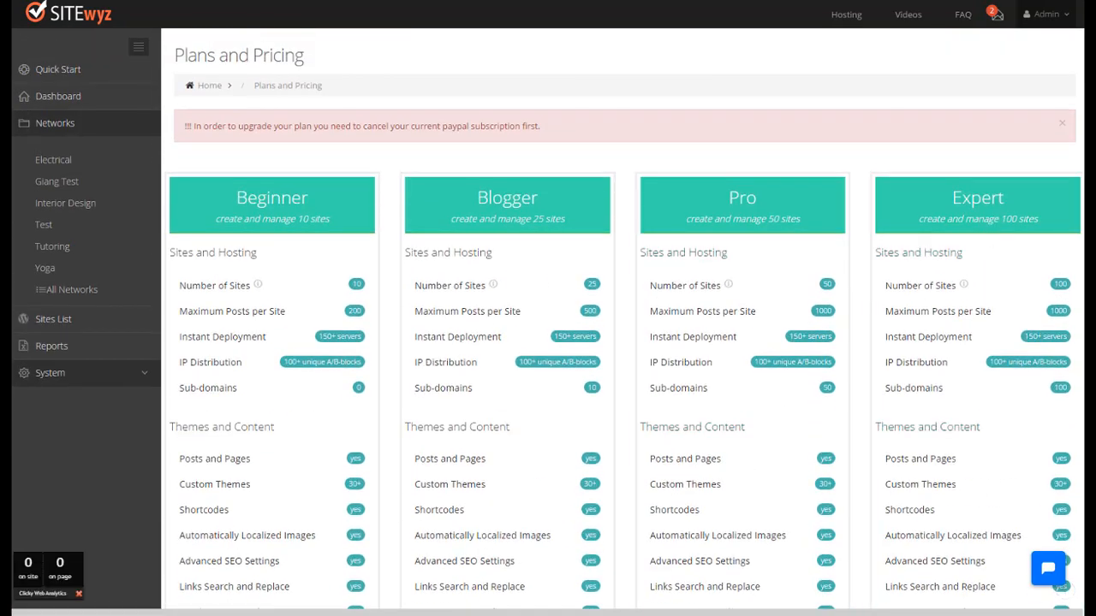
pyautogui.moveTo(918, 289)
pyautogui.scroll(-3, 1064, 295)
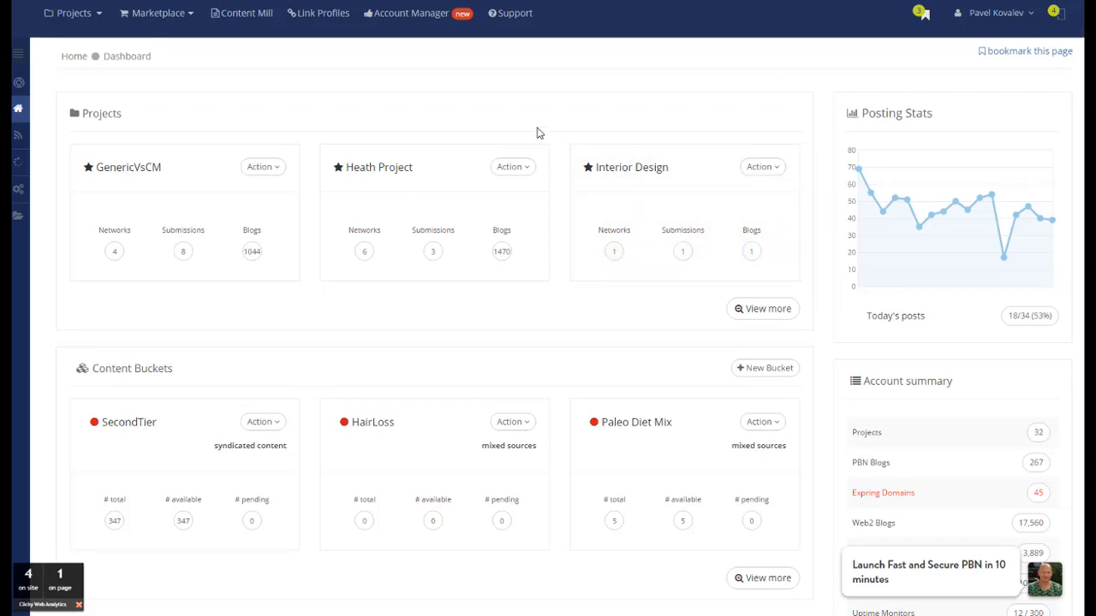
# Step: Switch to RankWyz, open the sw2 network of the Vicamp.net project and review its list of blogs
pyautogui.click(101, 19)
pyautogui.moveTo(103, 114)
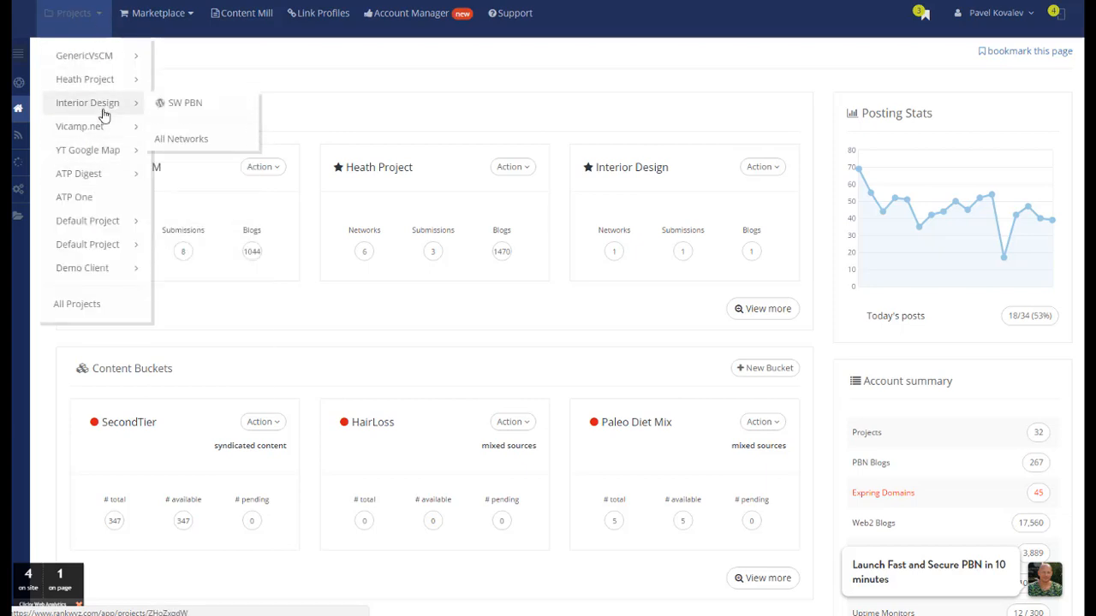
pyautogui.moveTo(137, 130)
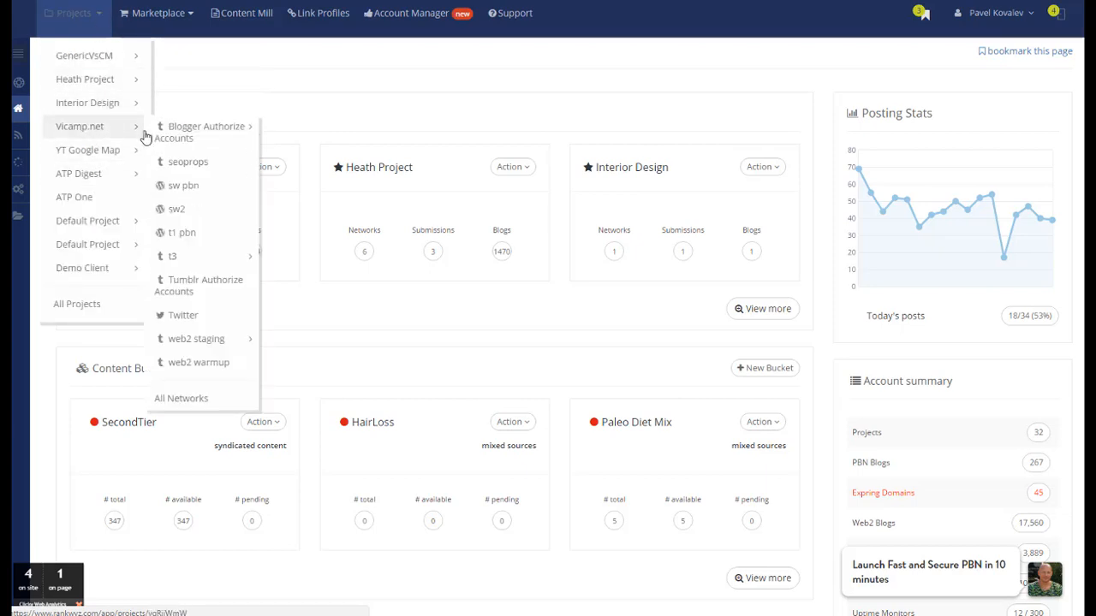
pyautogui.click(208, 211)
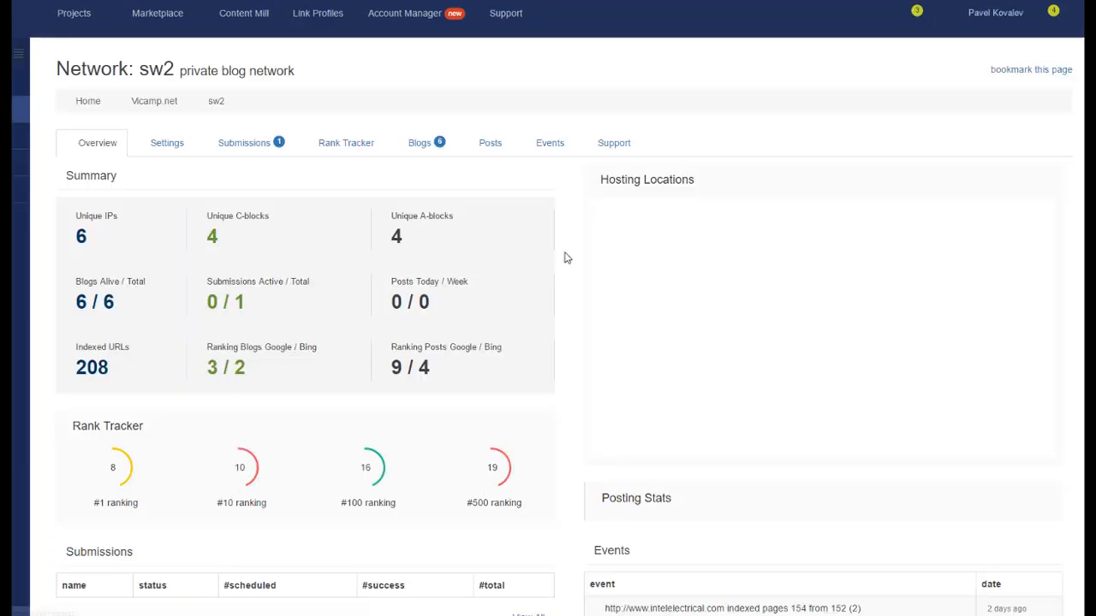
pyautogui.click(418, 146)
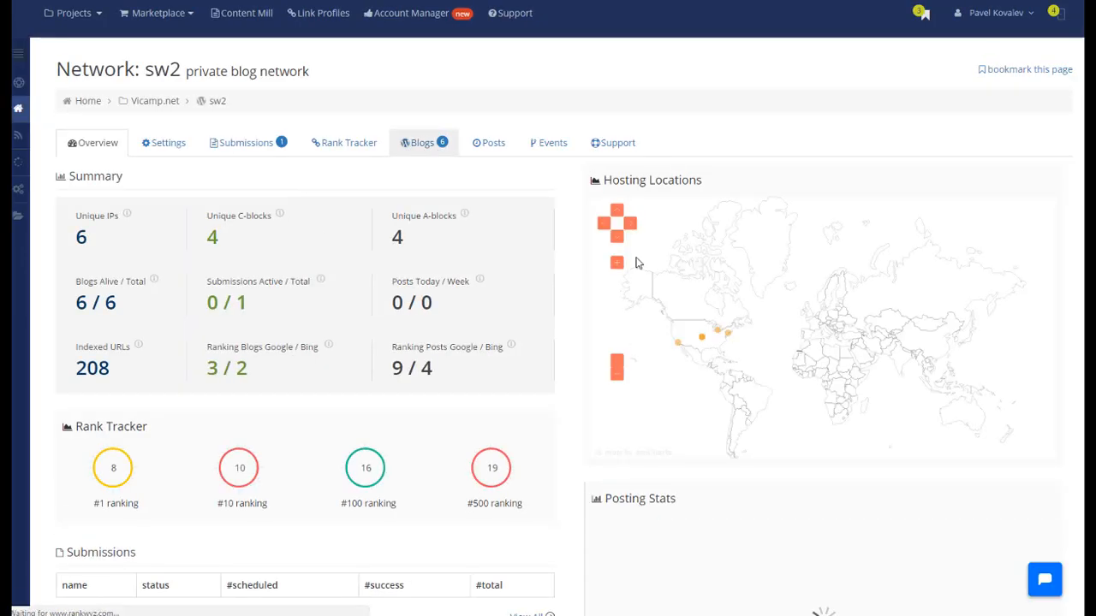
pyautogui.scroll(-3, 313, 420)
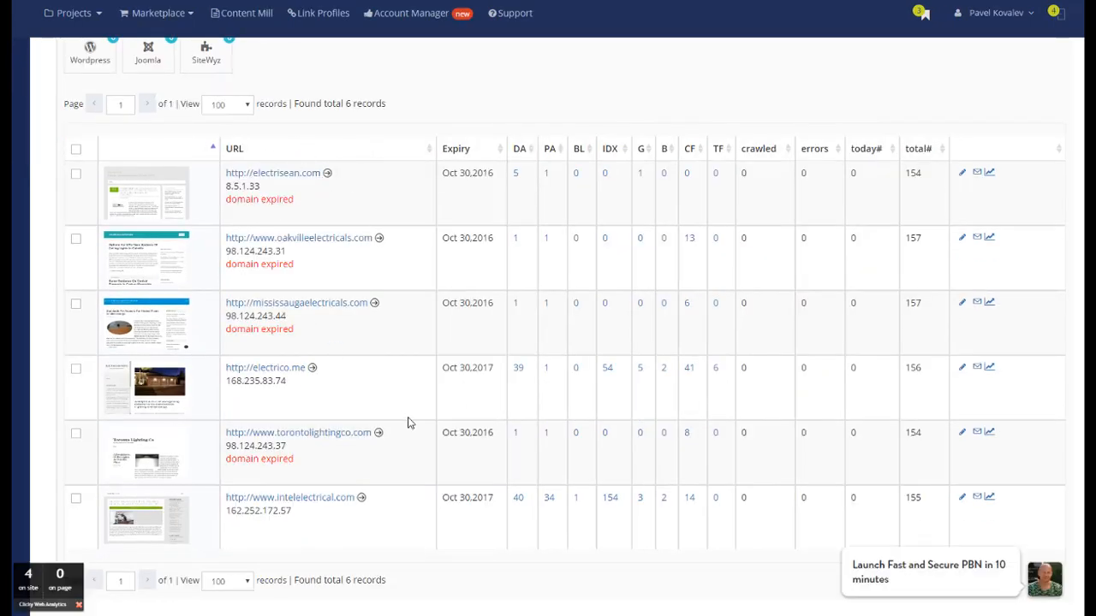
pyautogui.scroll(3, 551, 259)
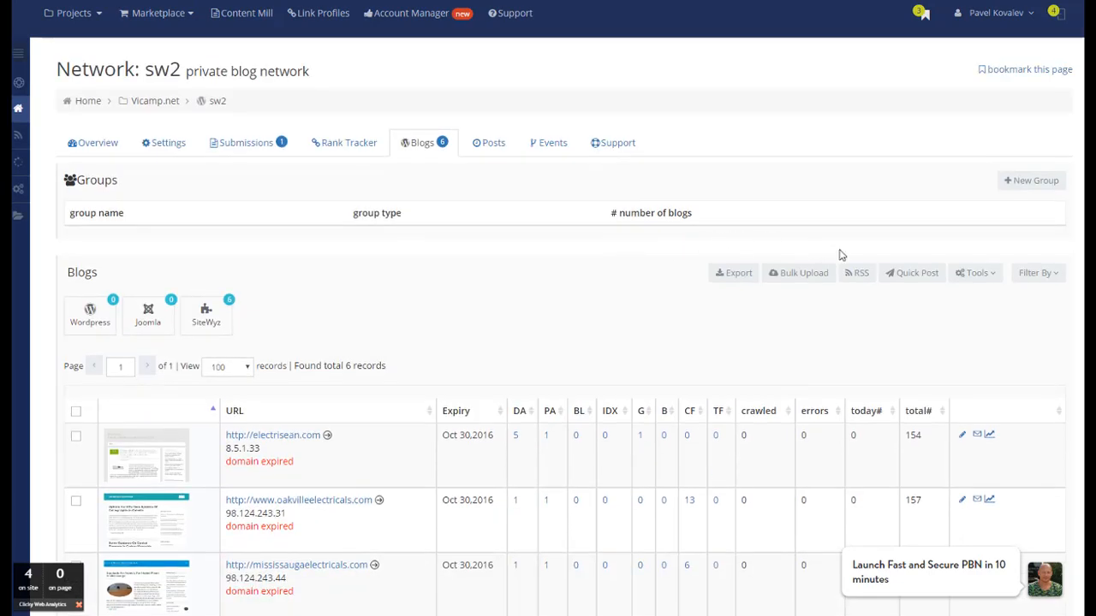
# Step: Start a new post submission for the sw2 network and expand its SiteWyz settings
pyautogui.click(271, 152)
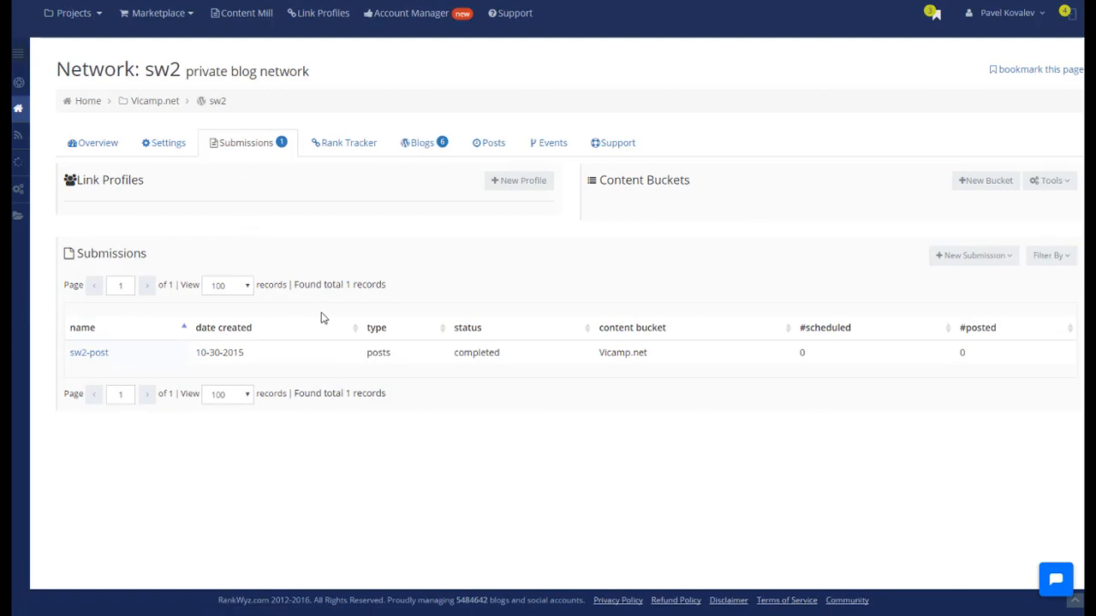
pyautogui.click(990, 255)
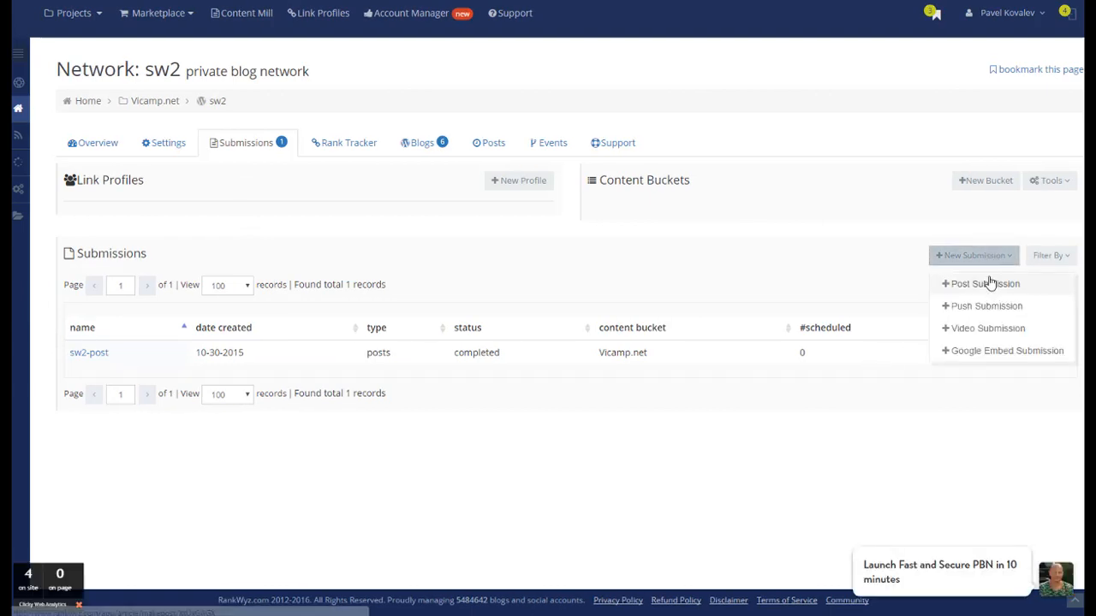
pyautogui.click(986, 285)
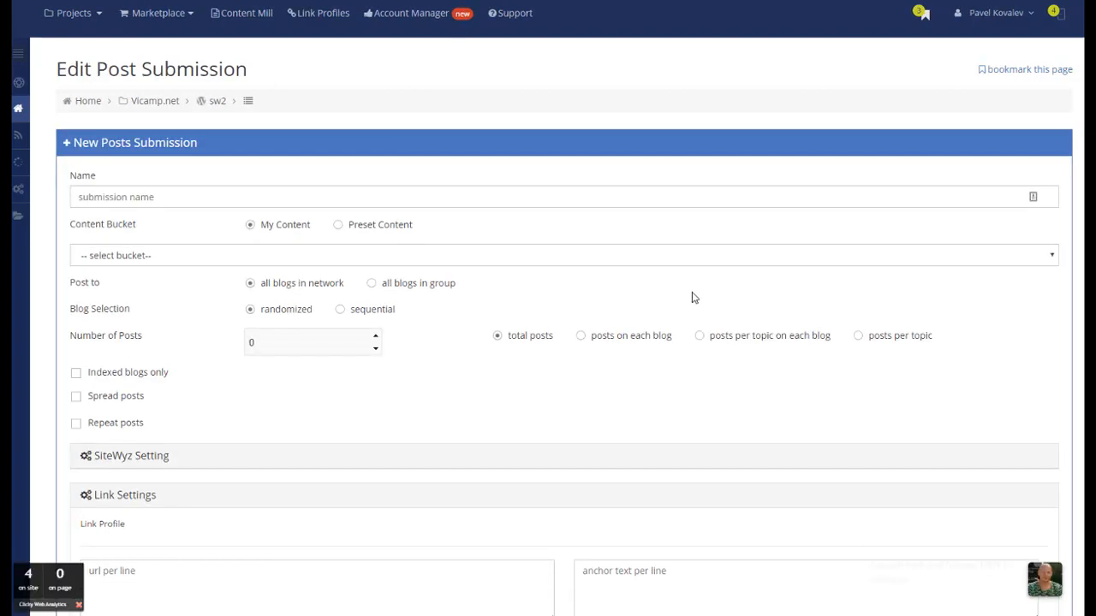
pyautogui.scroll(-4, 692, 296)
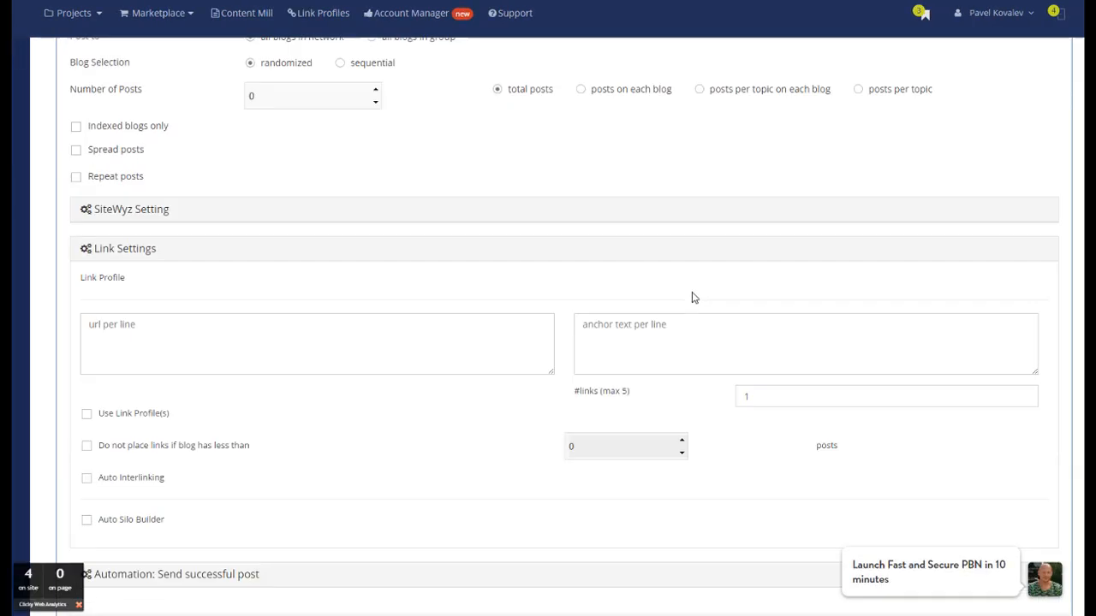
pyautogui.scroll(3, 442, 347)
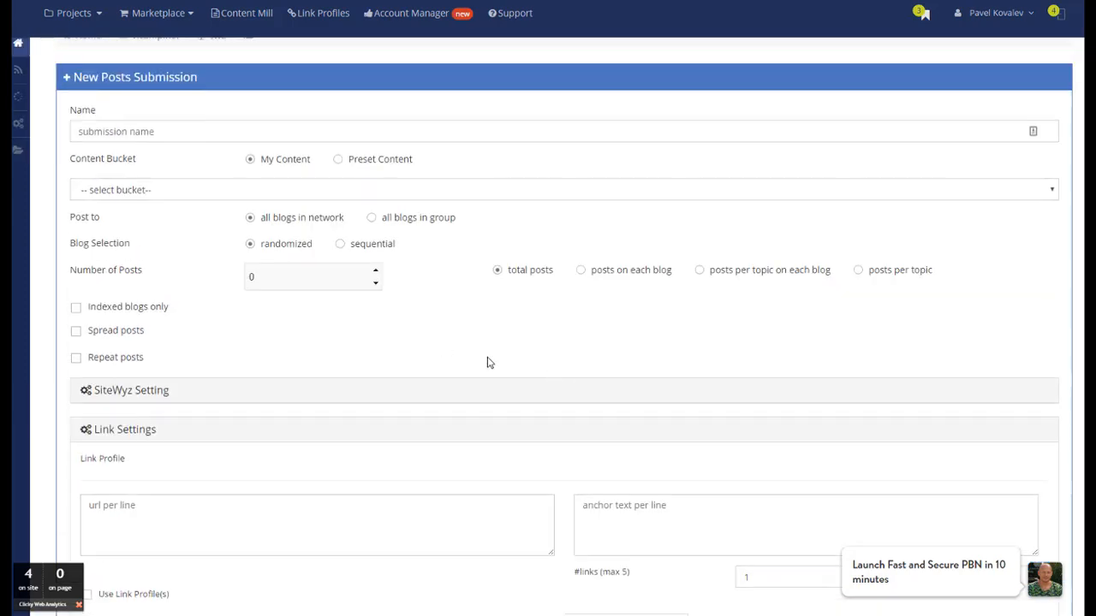
pyautogui.click(151, 395)
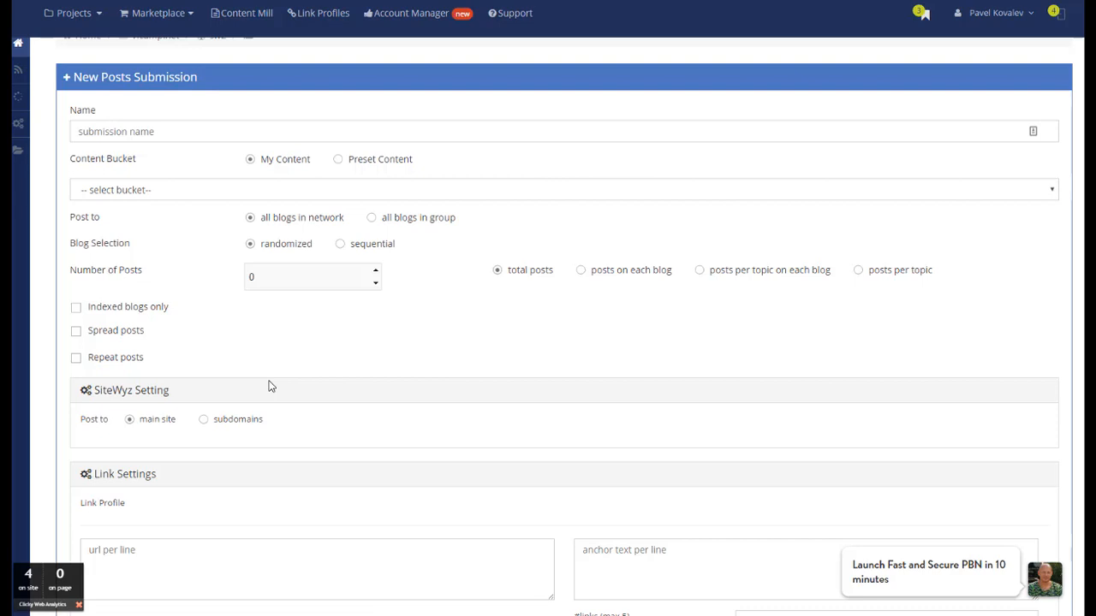
# Step: Select the OntarioTutors content bucket for the submission and set the SiteWyz posts to go to subdomains
pyautogui.click(165, 190)
pyautogui.scroll(-5, 236, 266)
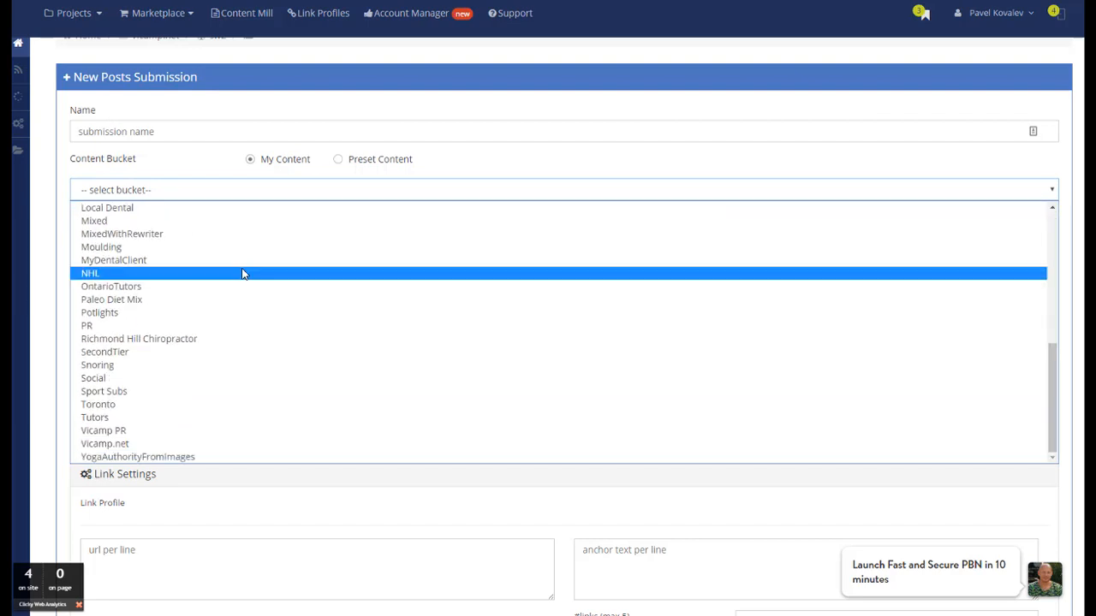
pyautogui.scroll(1, 317, 421)
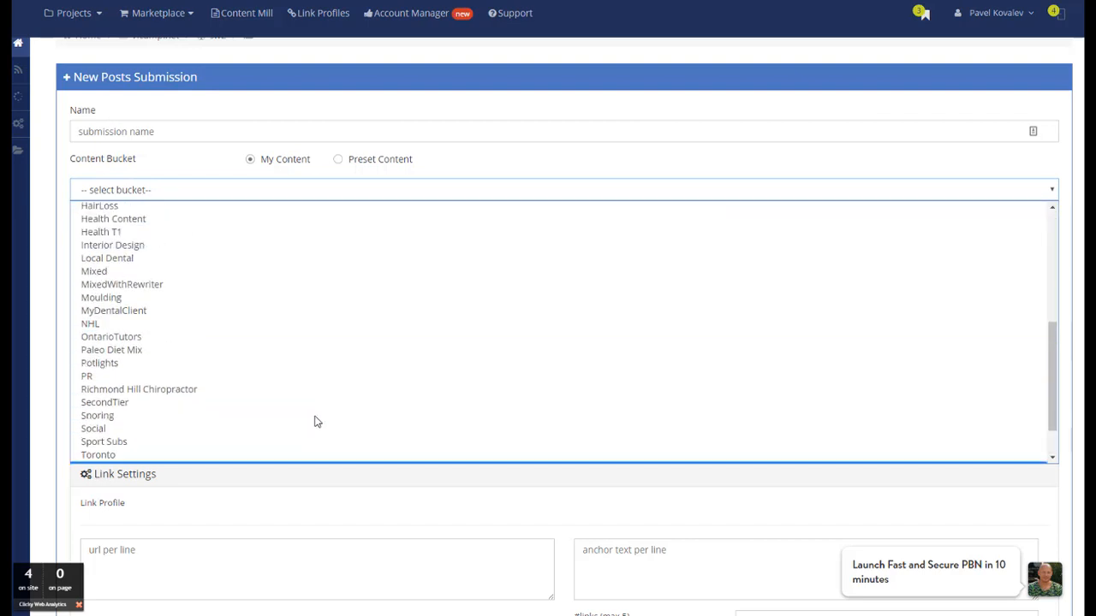
pyautogui.scroll(2, 315, 421)
pyautogui.scroll(-3, 315, 421)
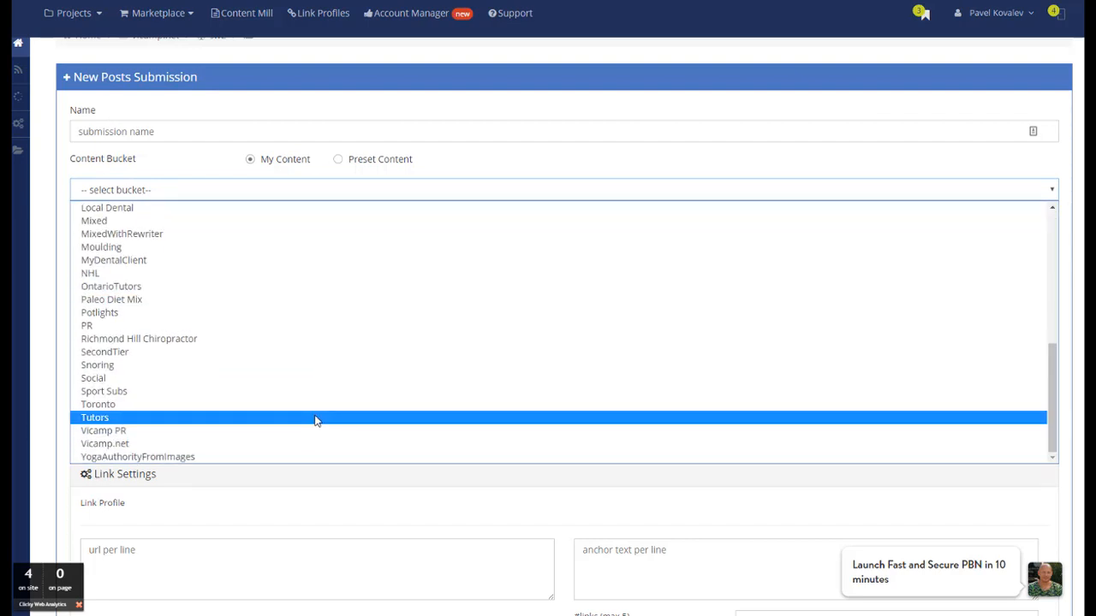
pyautogui.click(307, 288)
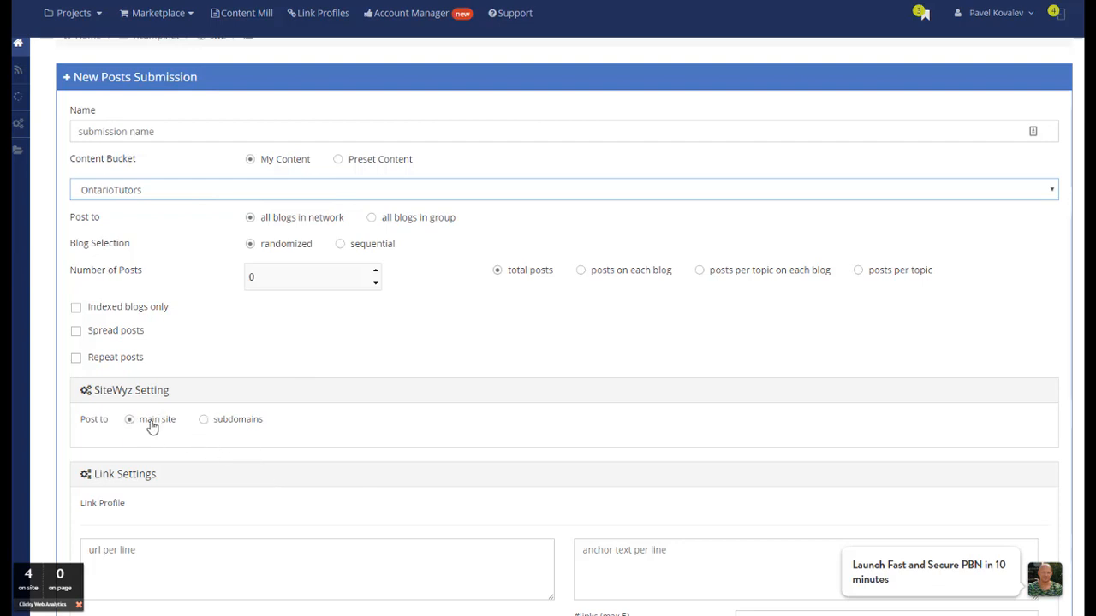
pyautogui.click(205, 420)
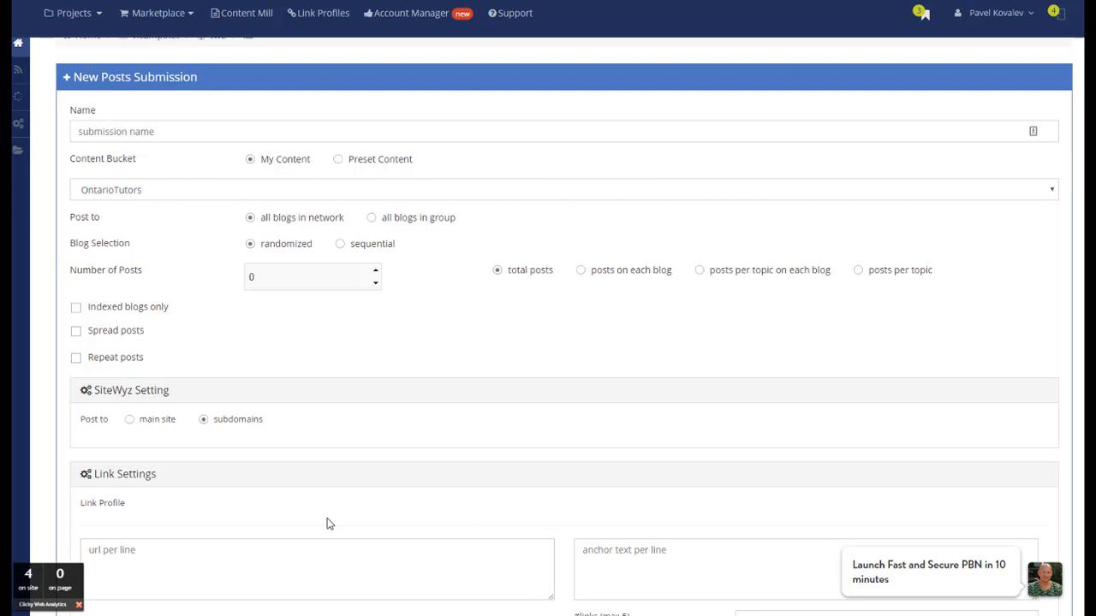
# Step: Open the Content Mill and review the overview of the 1.Sports content bucket
pyautogui.scroll(1, 329, 524)
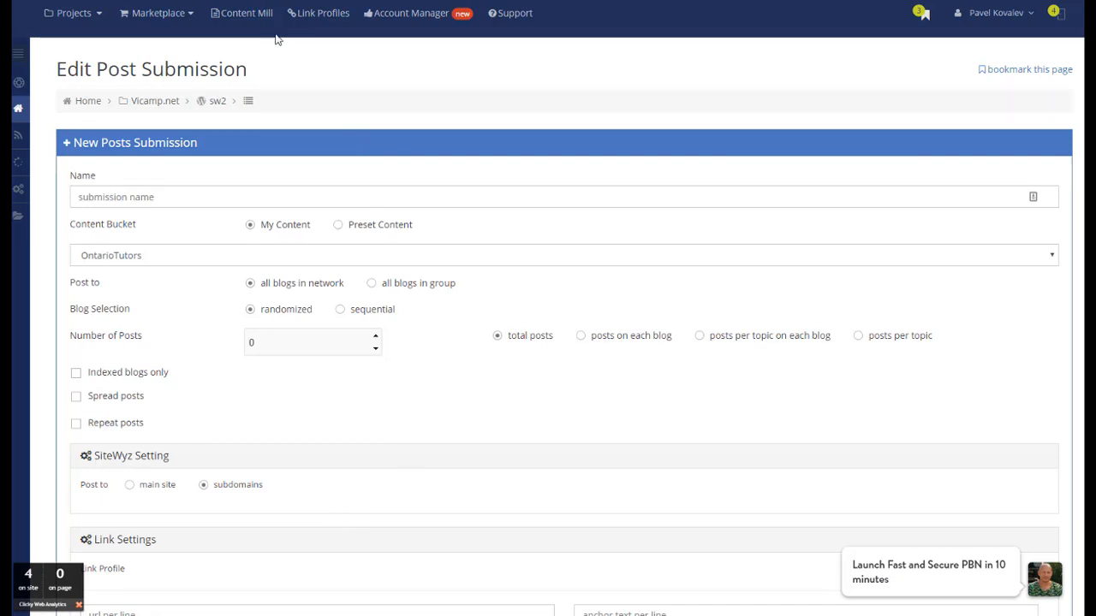
pyautogui.click(250, 19)
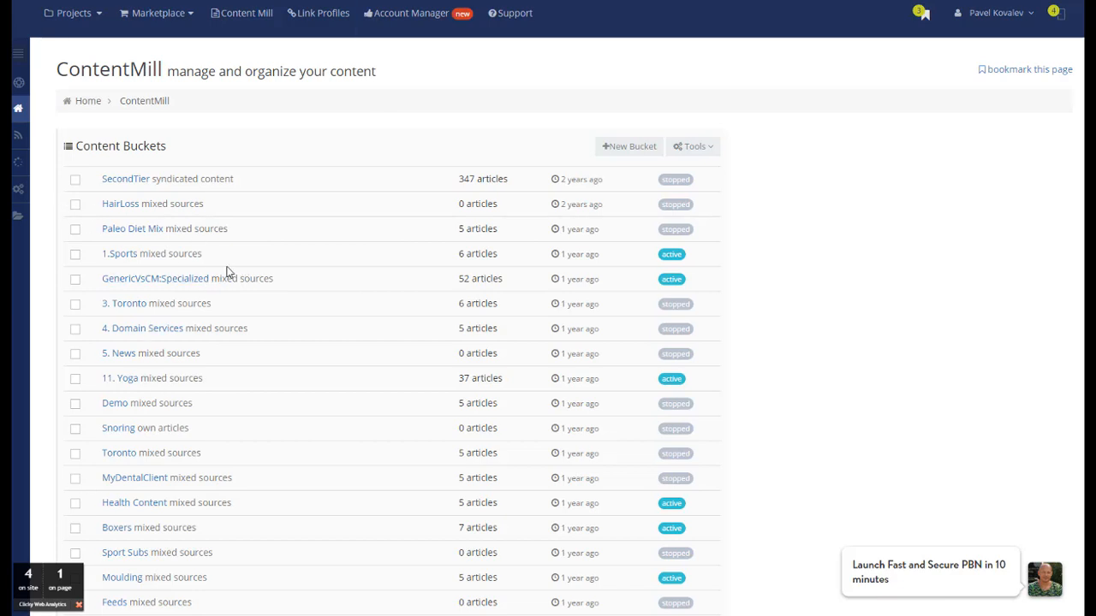
pyautogui.click(118, 257)
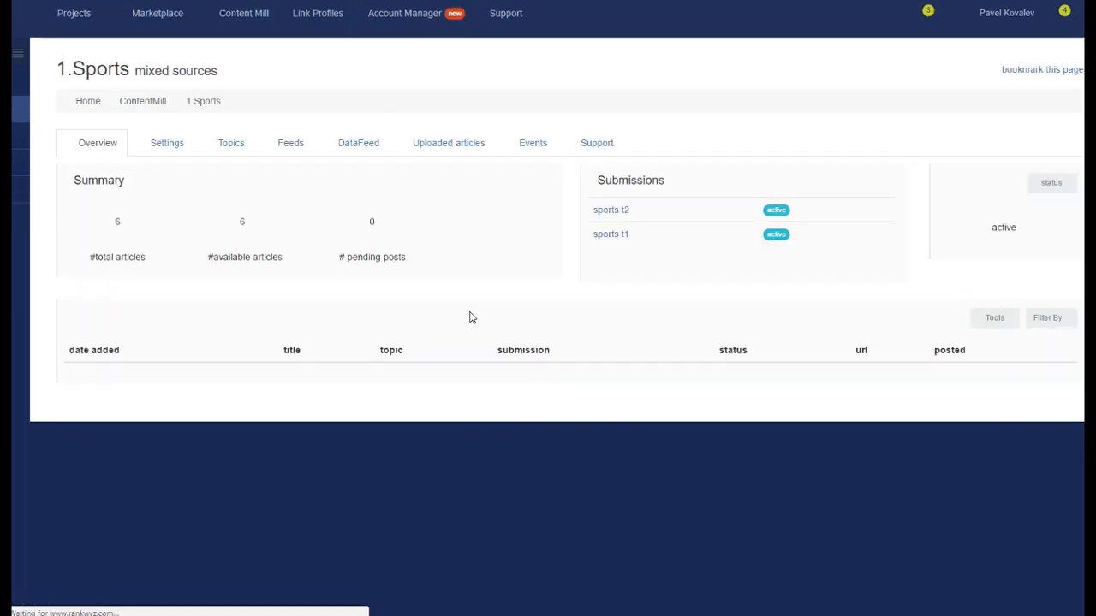
pyautogui.scroll(-1, 472, 405)
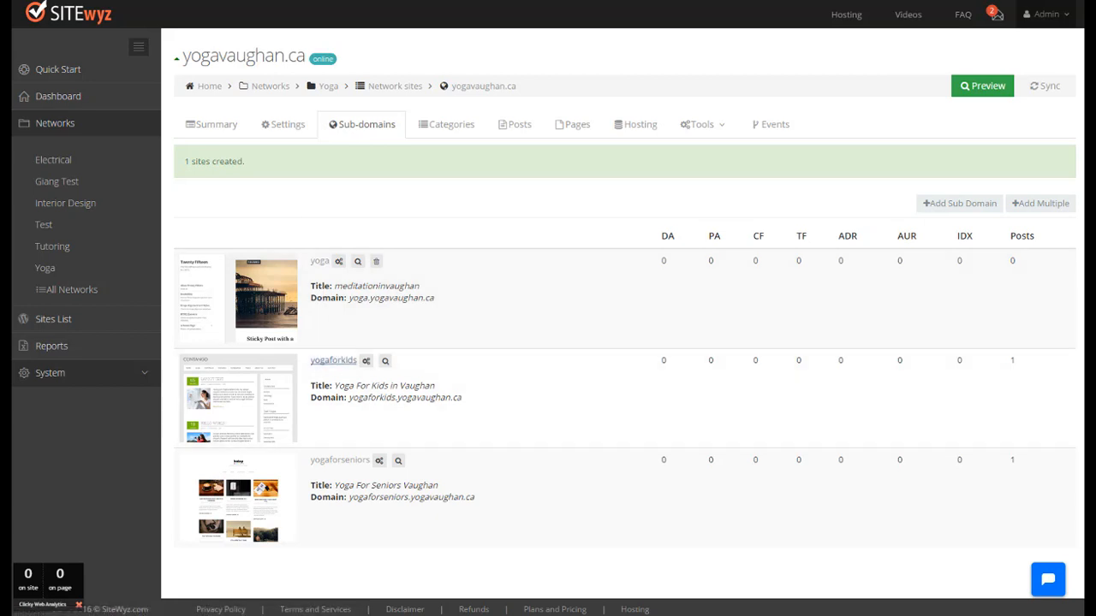
# Step: Switch to SiteWyz, open the yogaforkids sub-domain of yogavaughan.ca and show its available tools
pyautogui.click(333, 360)
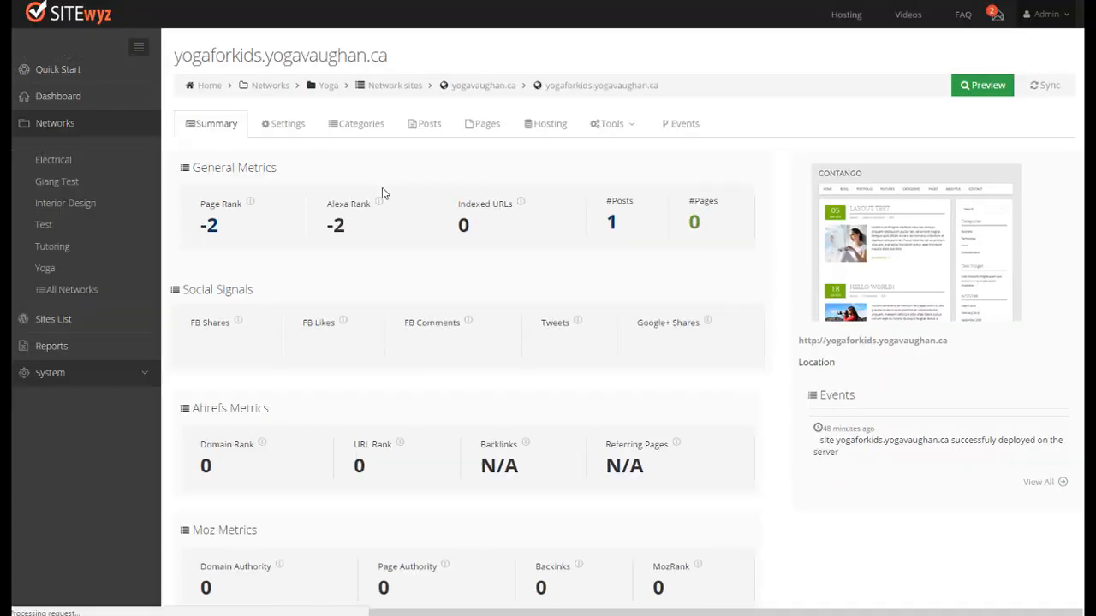
pyautogui.click(621, 125)
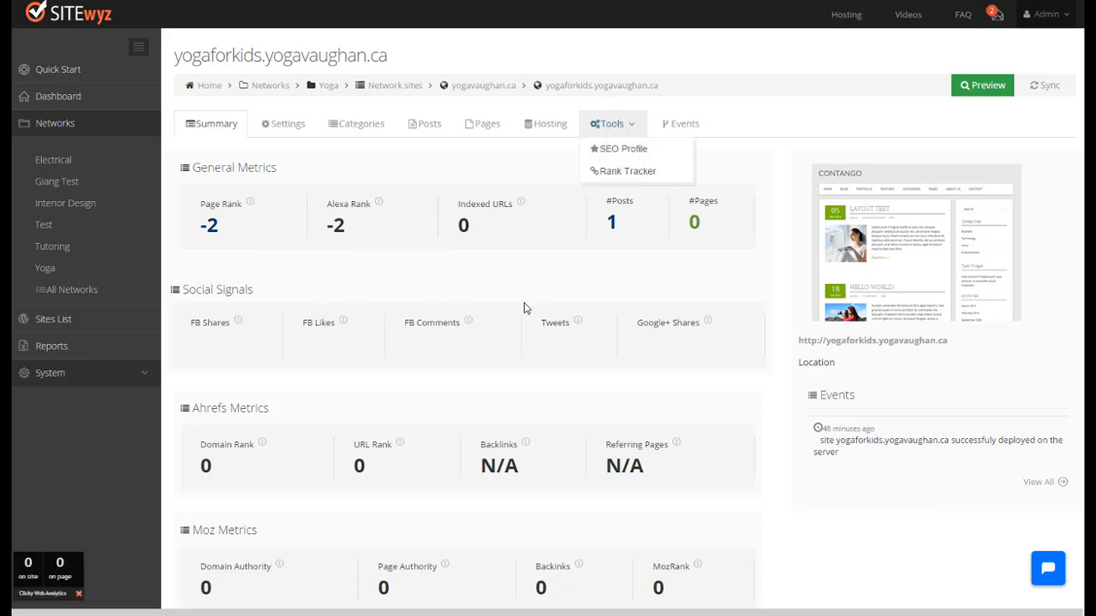